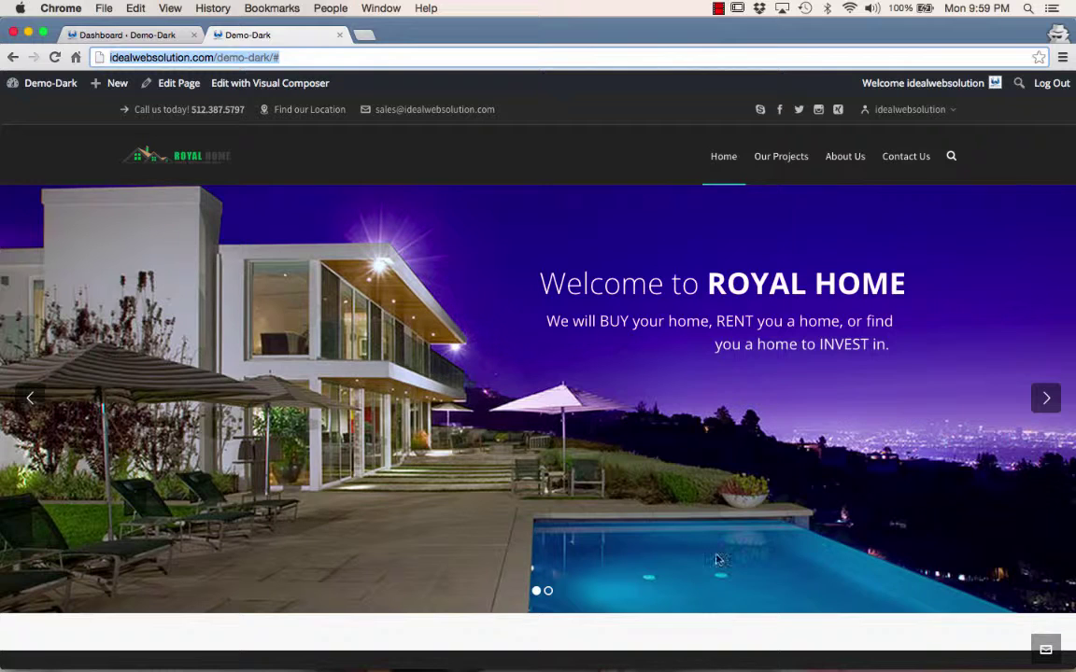
Check the homepage slider on the live site, switch to the dashboard and open the Home Special Slider's NY Street slide for editing.
click(1042, 408)
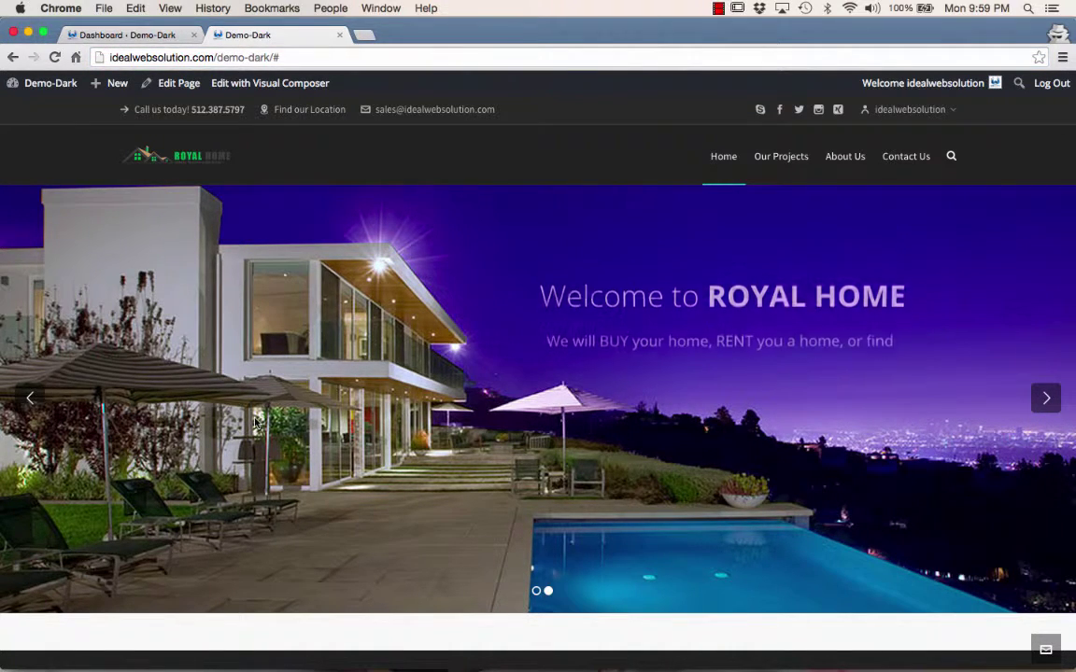
click(130, 38)
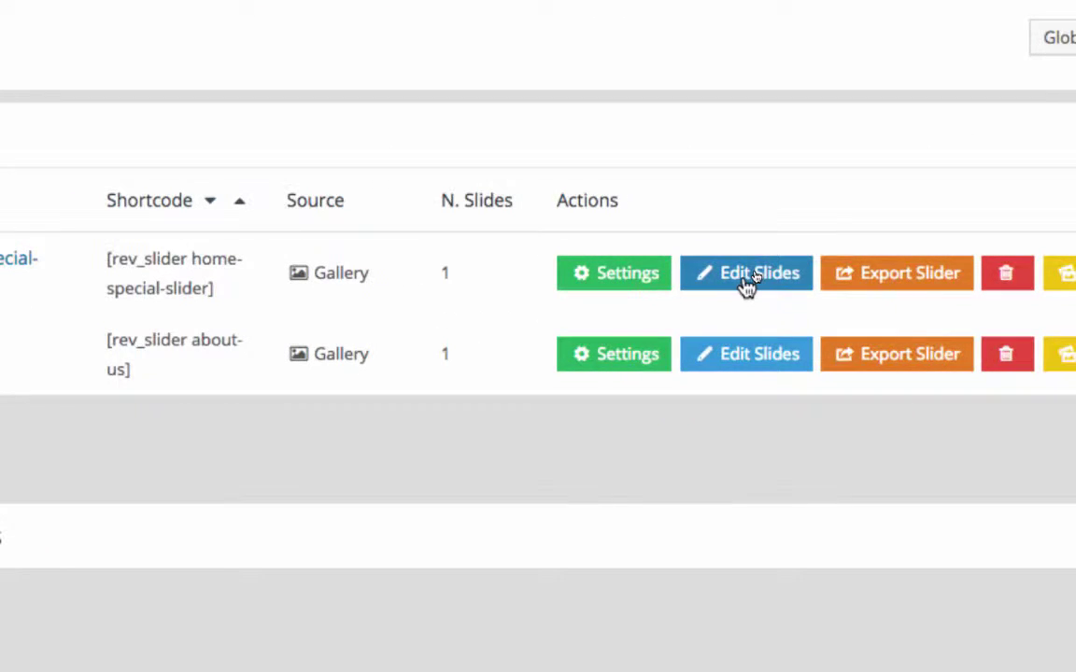
click(745, 283)
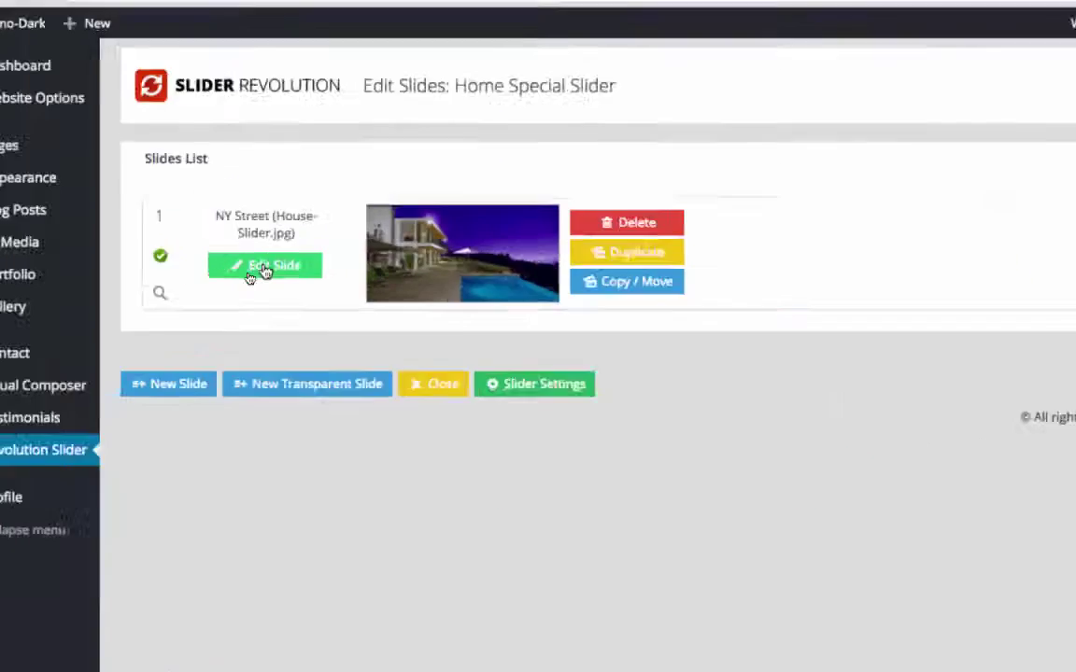
click(251, 269)
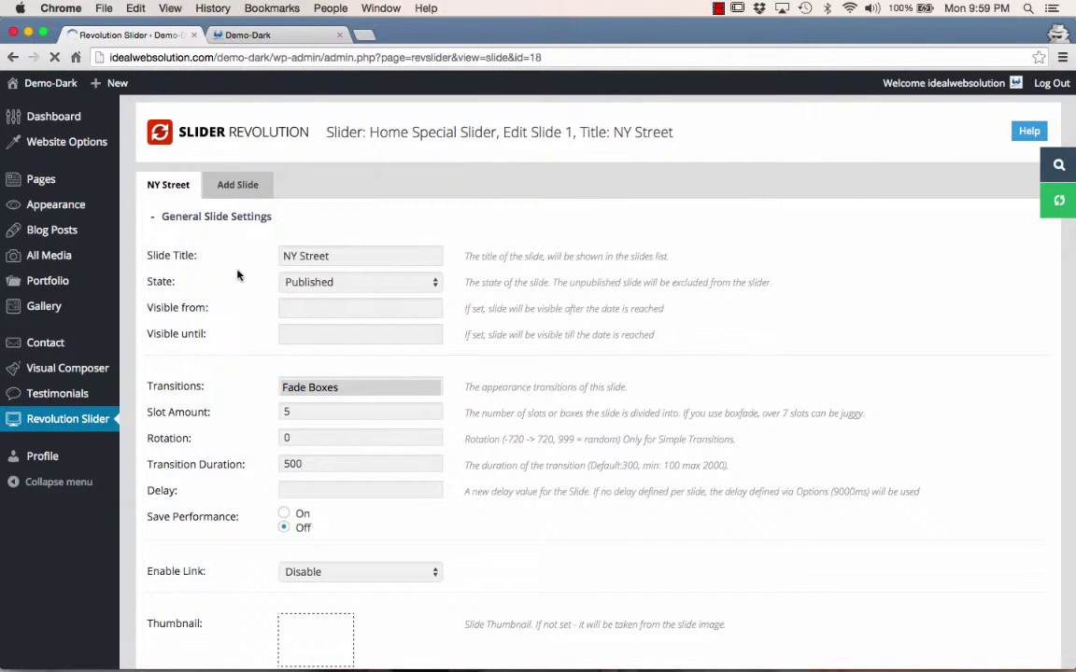
Add a new slide to the Home Special Slider and look over its general slide settings.
scroll(237, 275, down, 2)
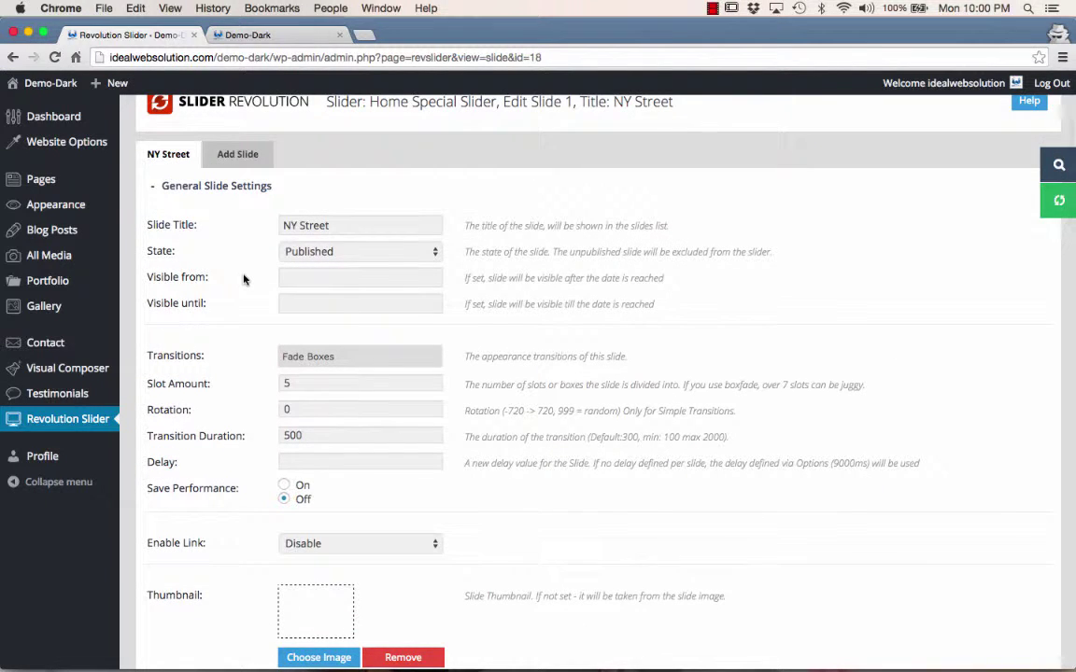
scroll(244, 279, down, 2)
scroll(244, 280, up, 2)
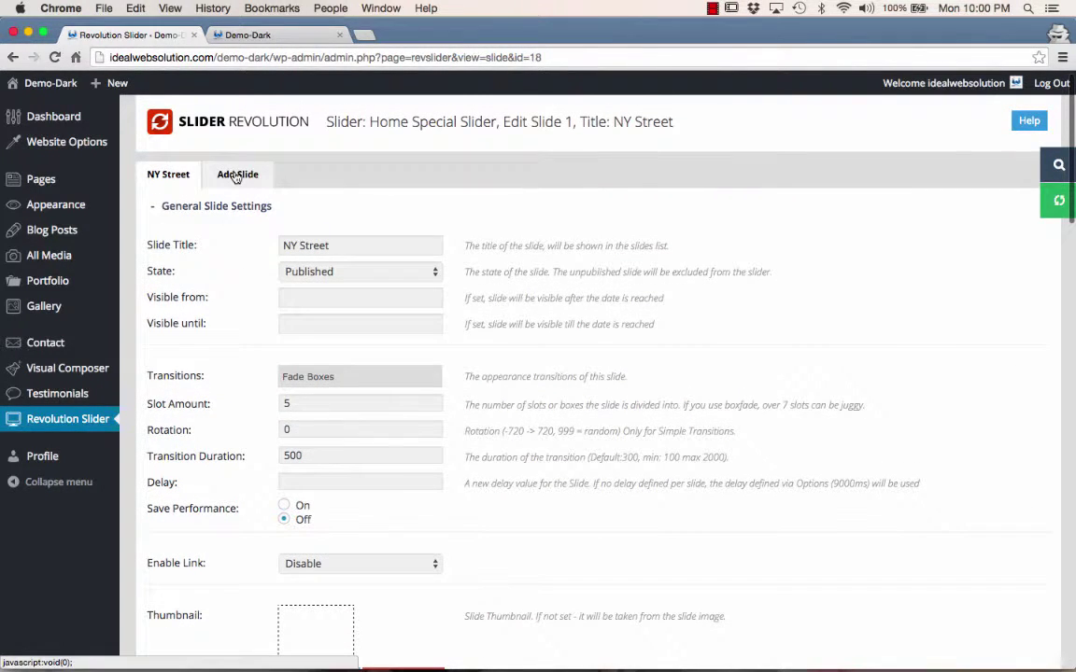
click(237, 175)
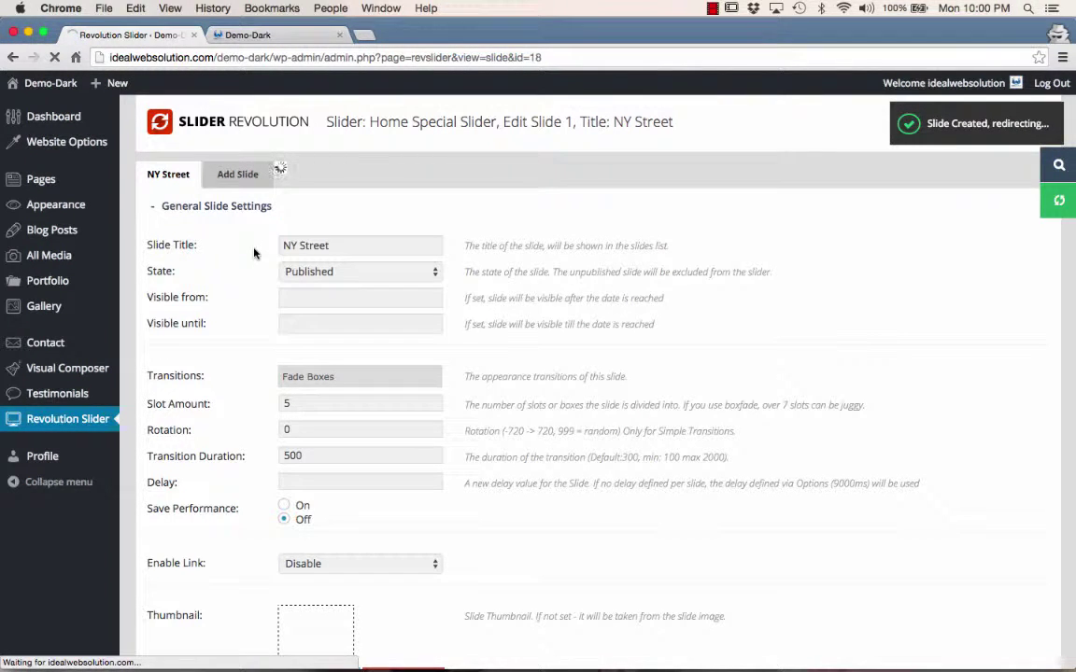
scroll(254, 253, down, 10)
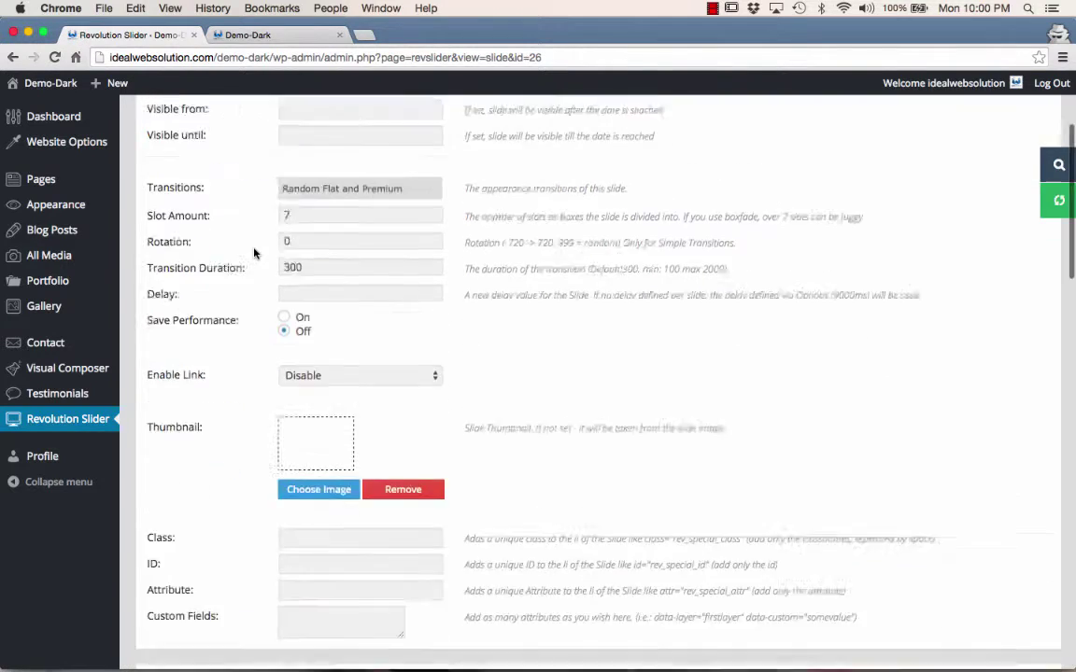
scroll(254, 253, up, 10)
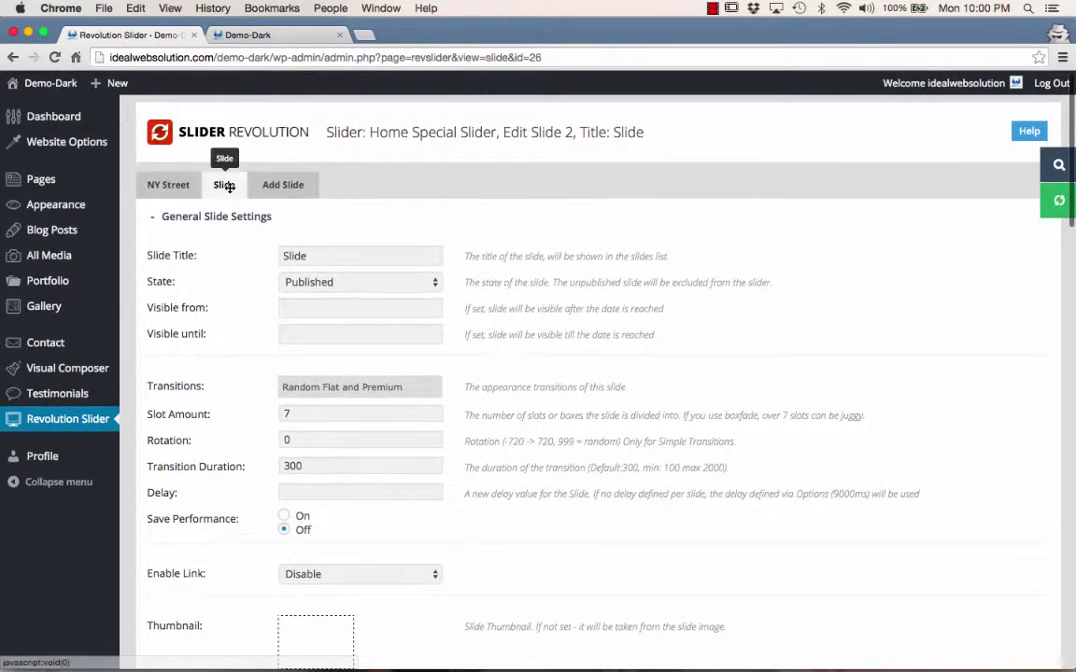
Return to the NY Street slide and examine its general settings, main image background settings and slide preview.
click(174, 190)
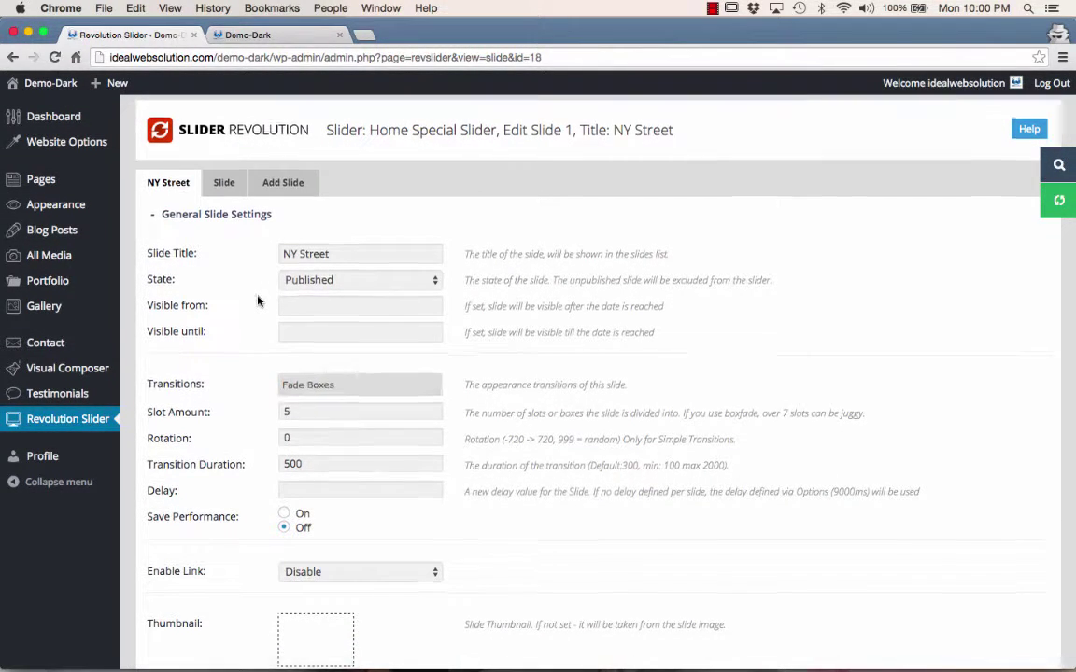
scroll(253, 308, down, 5)
scroll(259, 300, down, 5)
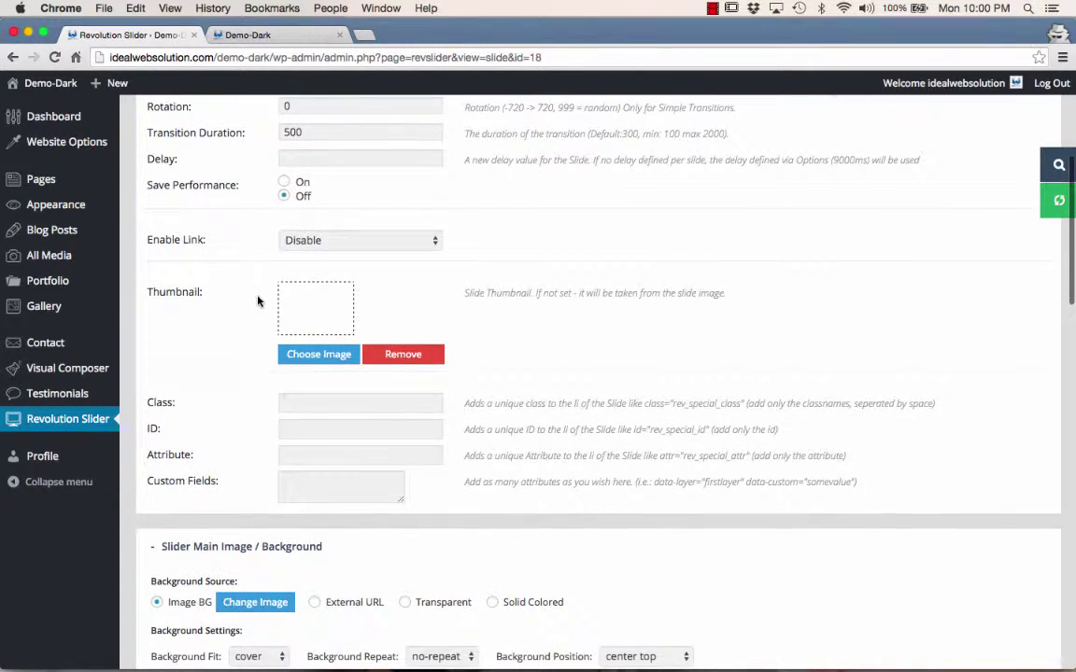
scroll(258, 301, down, 5)
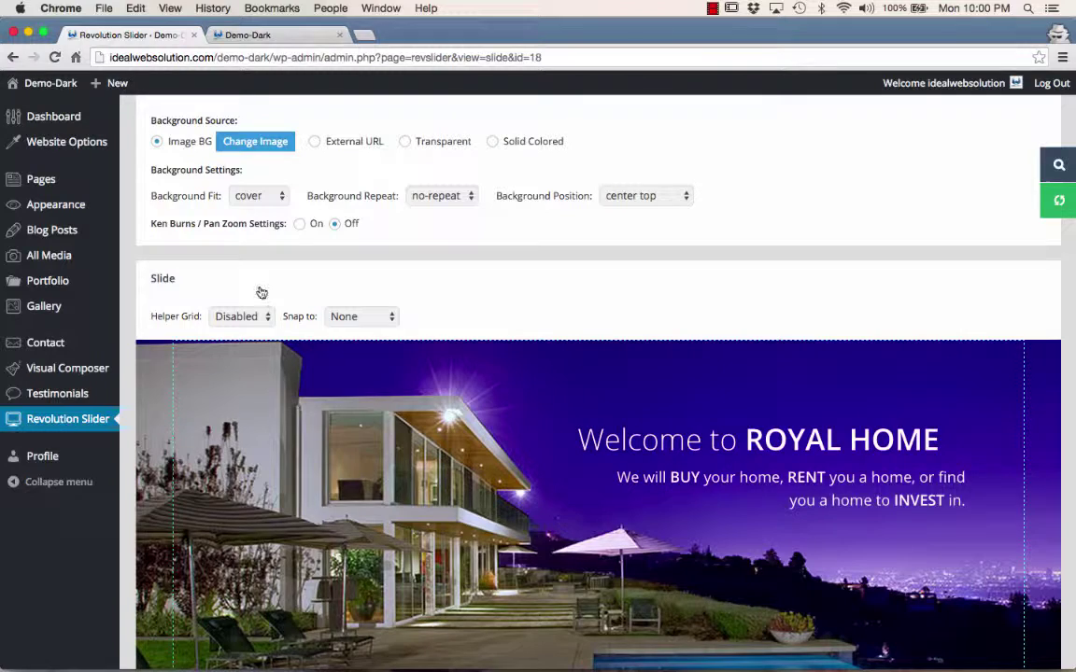
scroll(269, 289, up, 2)
scroll(271, 286, down, 3)
scroll(270, 288, down, 1)
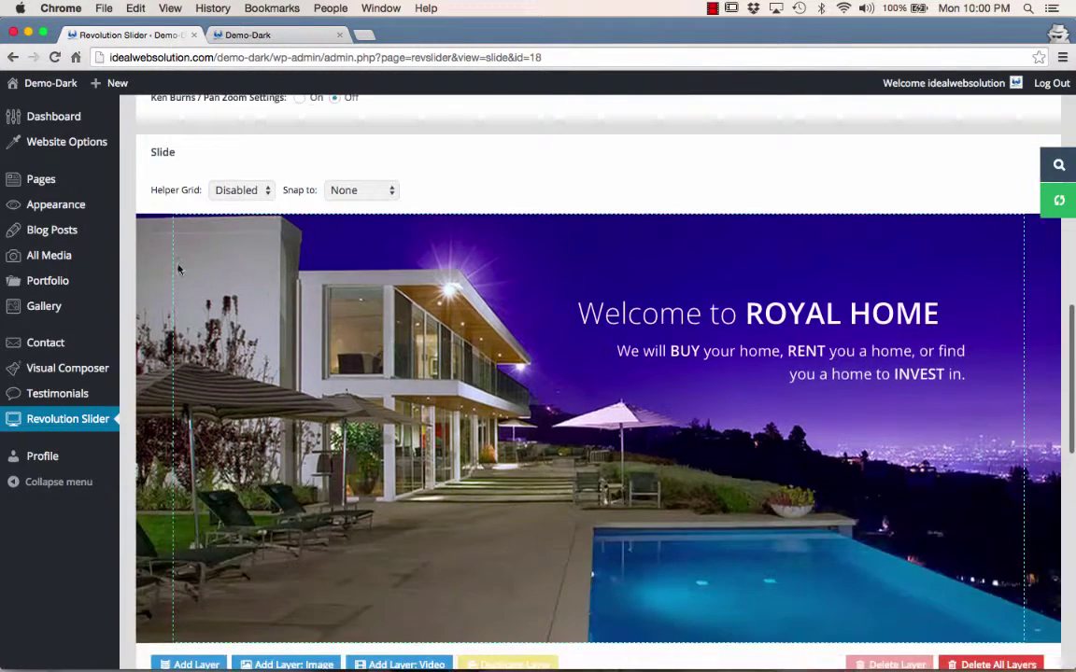
scroll(256, 417, up, 4)
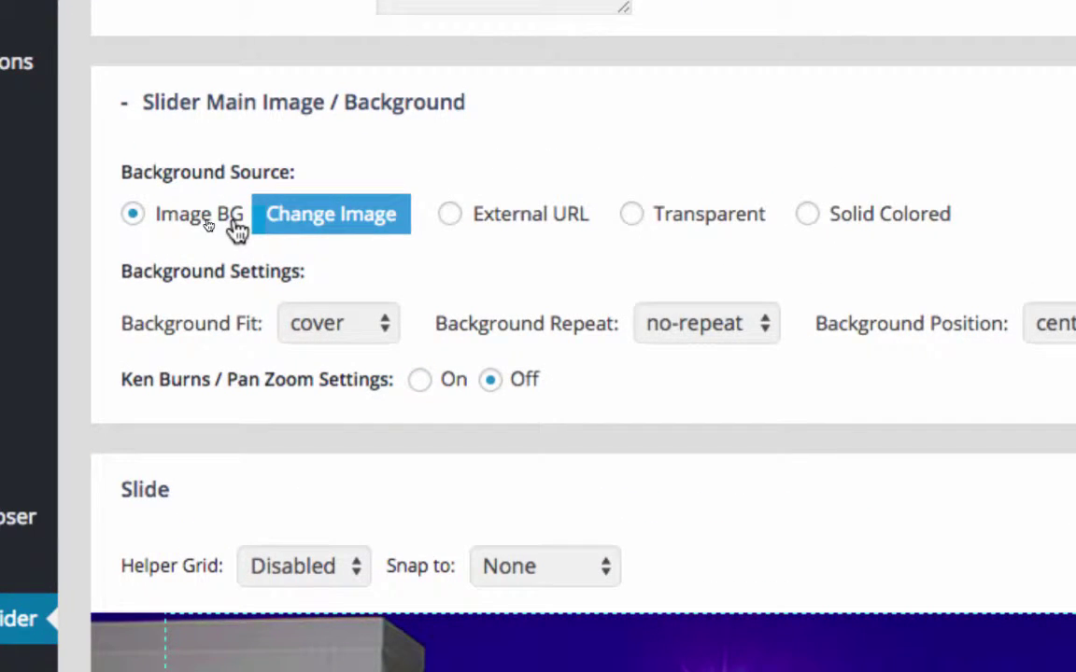
View the media library for the slide's background image and the Background Fit options, leaving both as they are.
click(336, 223)
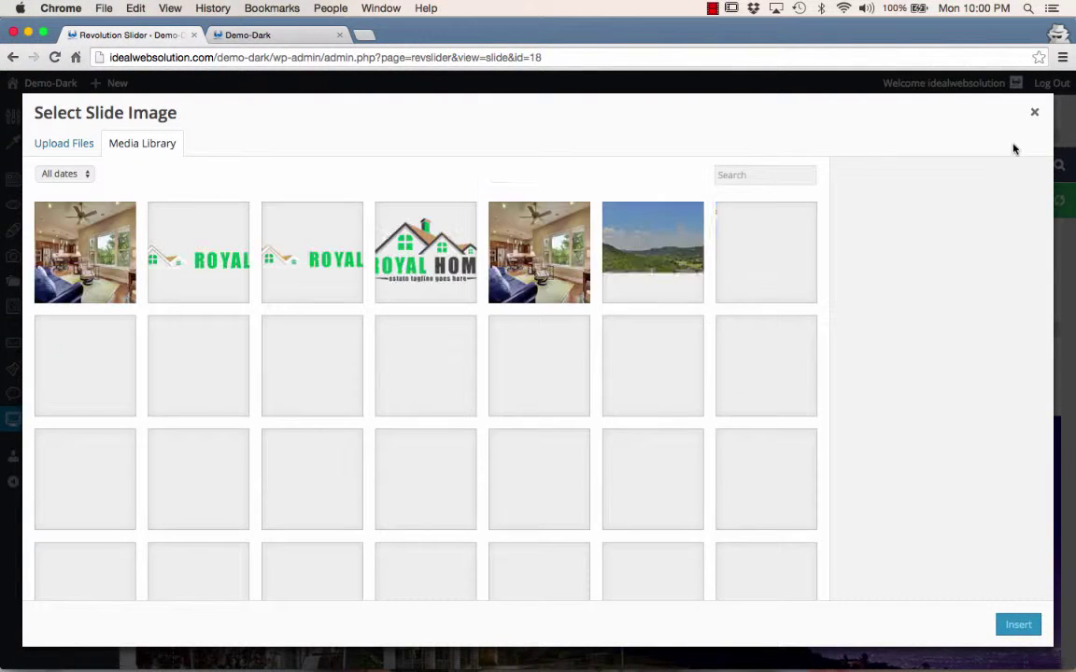
click(1033, 112)
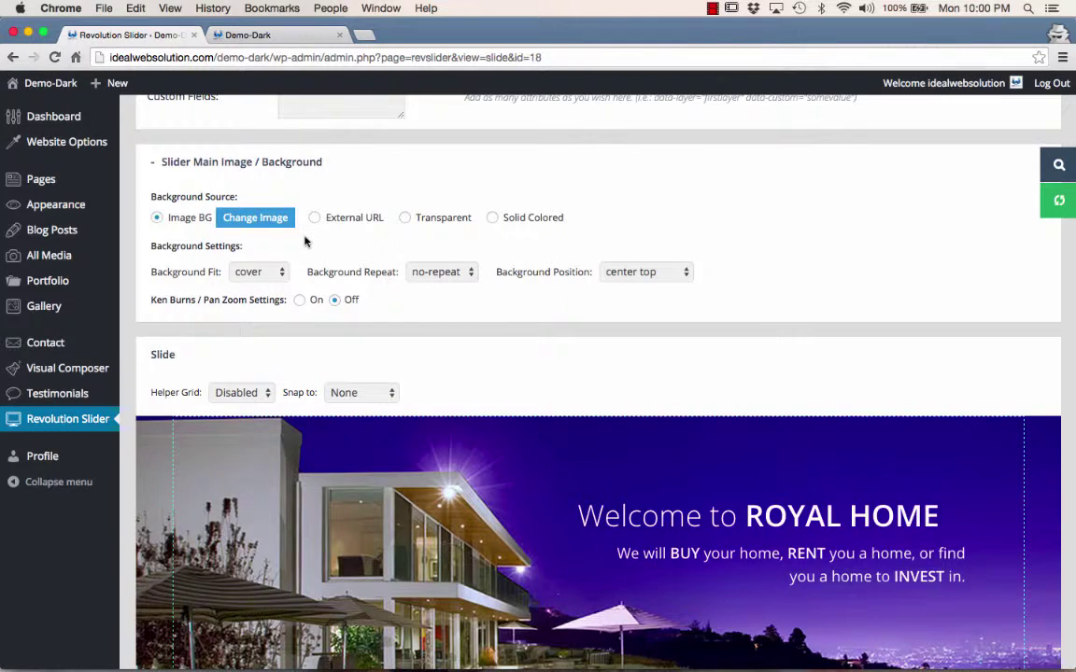
scroll(229, 315, down, 1)
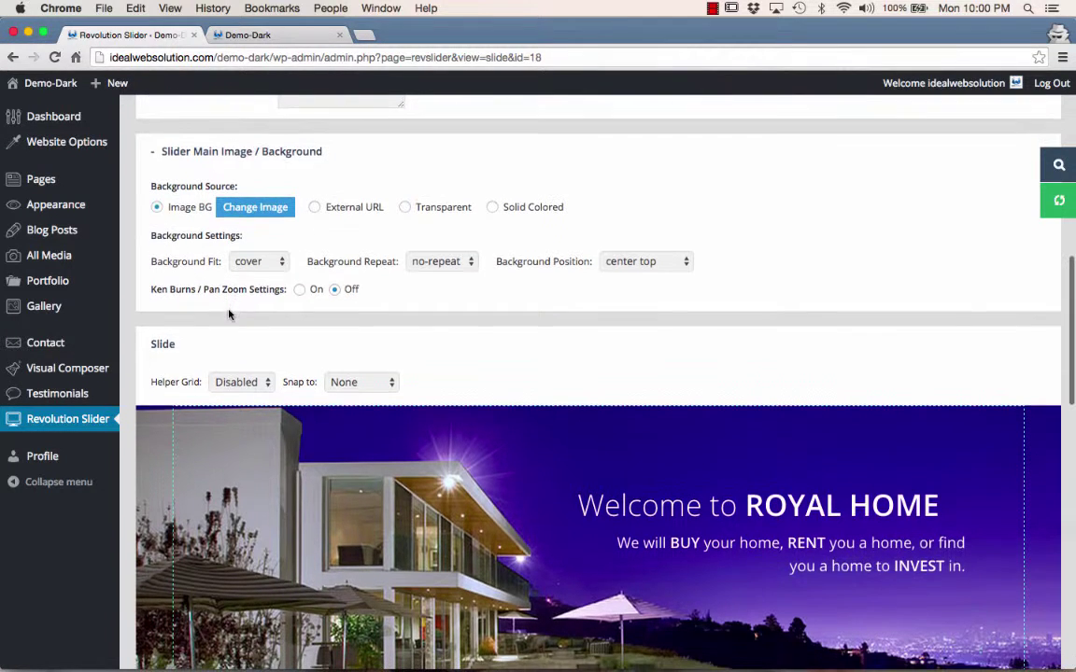
click(277, 263)
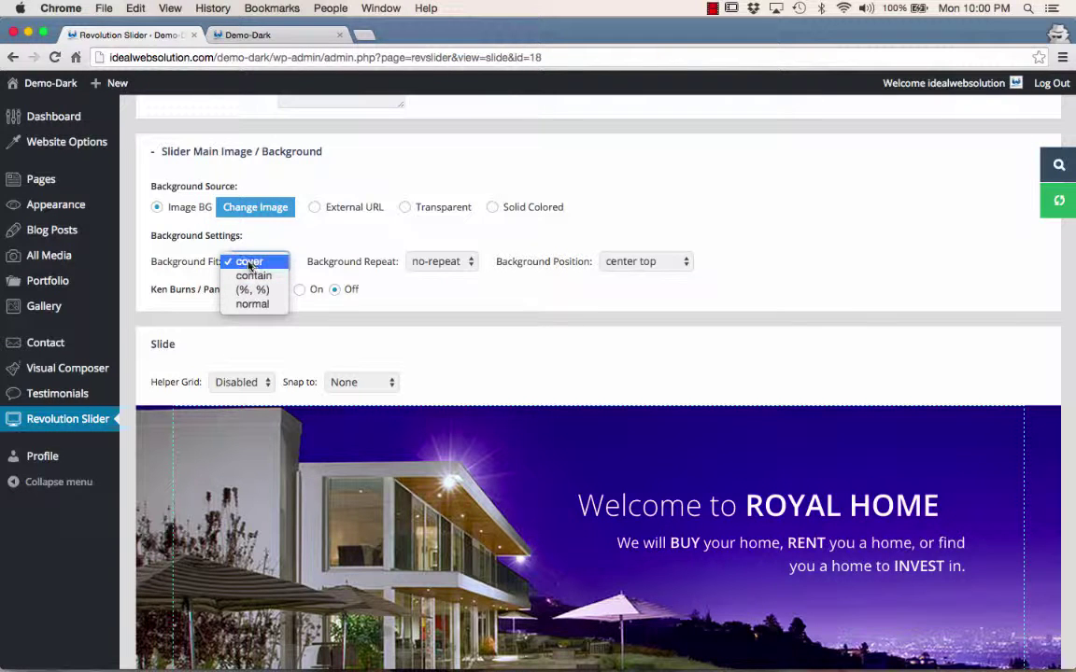
click(322, 236)
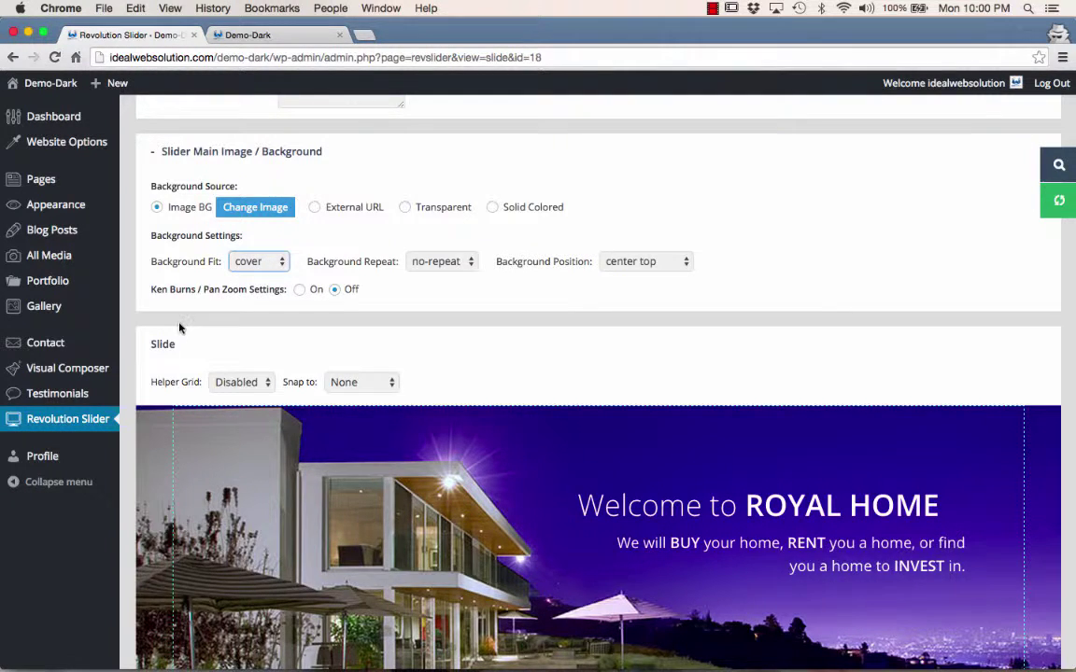
Select the "Welcome to ROYAL HOME" title layer on the slide and examine its text content.
scroll(180, 327, down, 5)
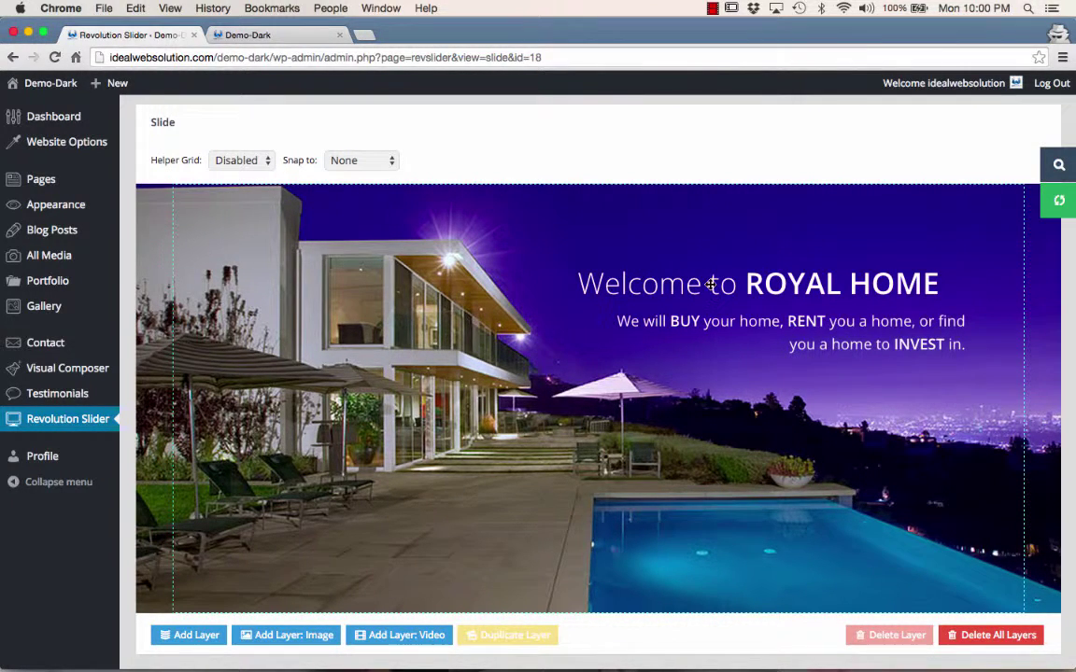
click(711, 285)
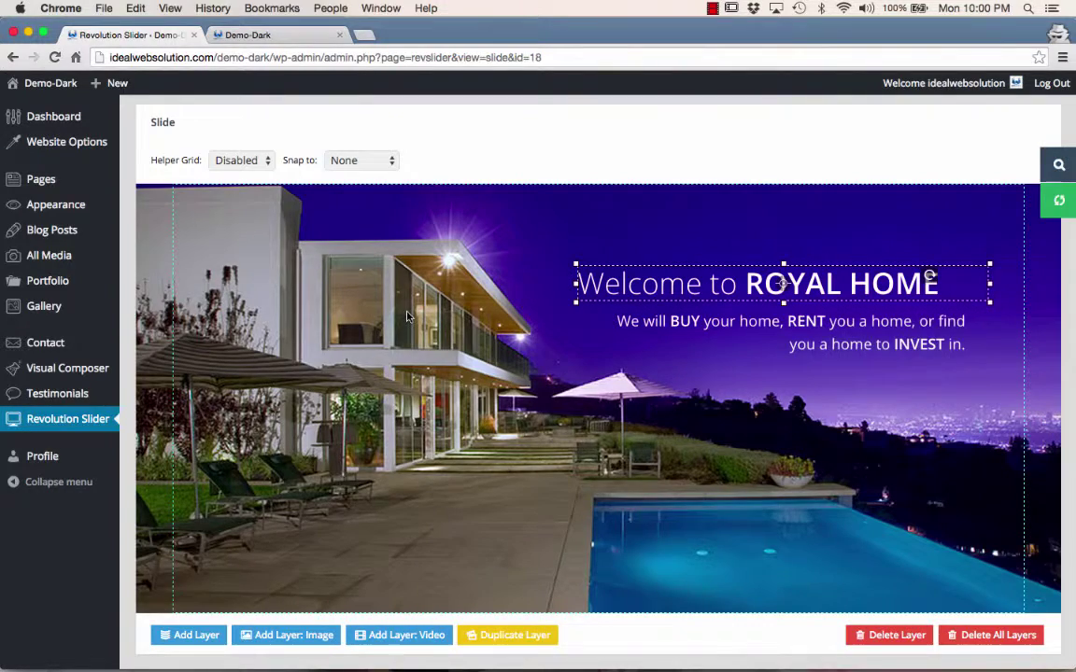
scroll(406, 316, down, 2)
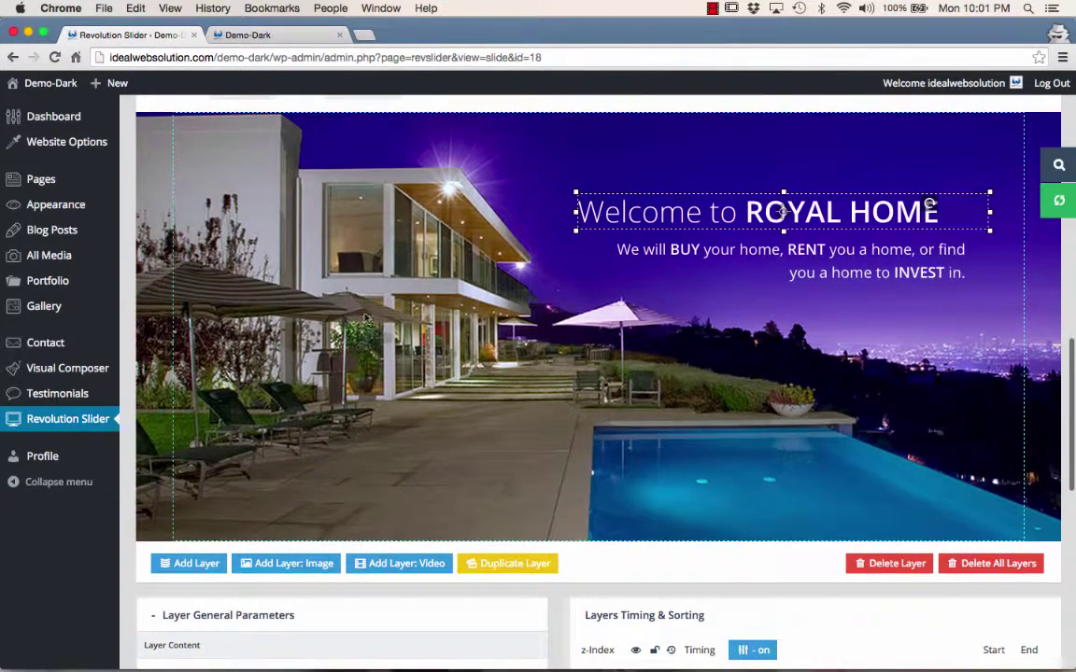
scroll(365, 320, down, 5)
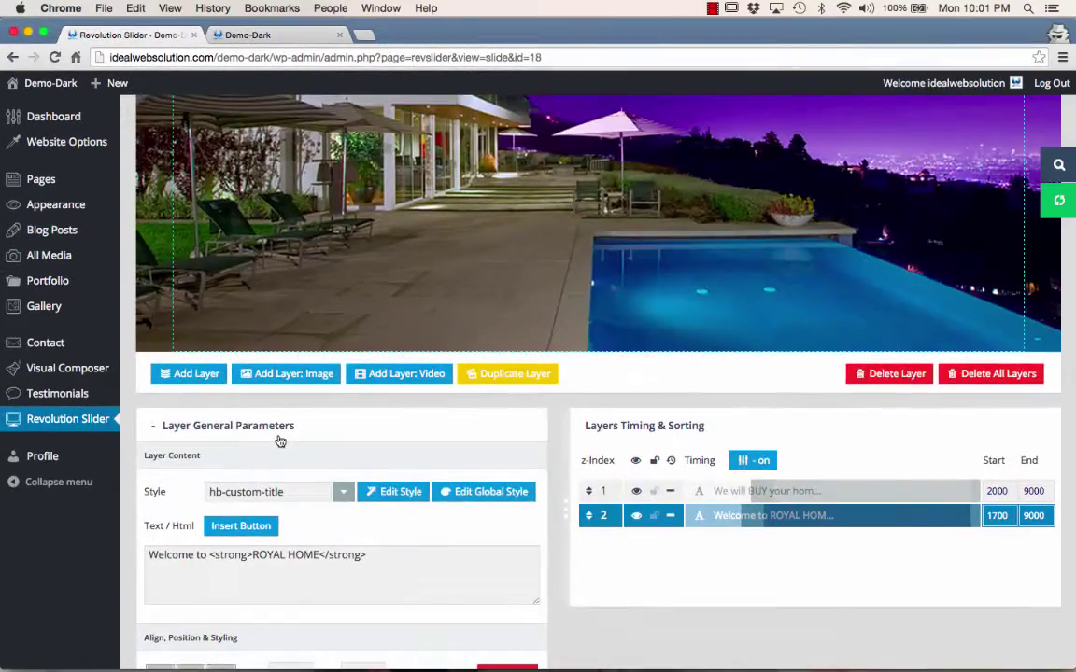
scroll(461, 442, down, 1)
drag(367, 504, 139, 507)
click(206, 505)
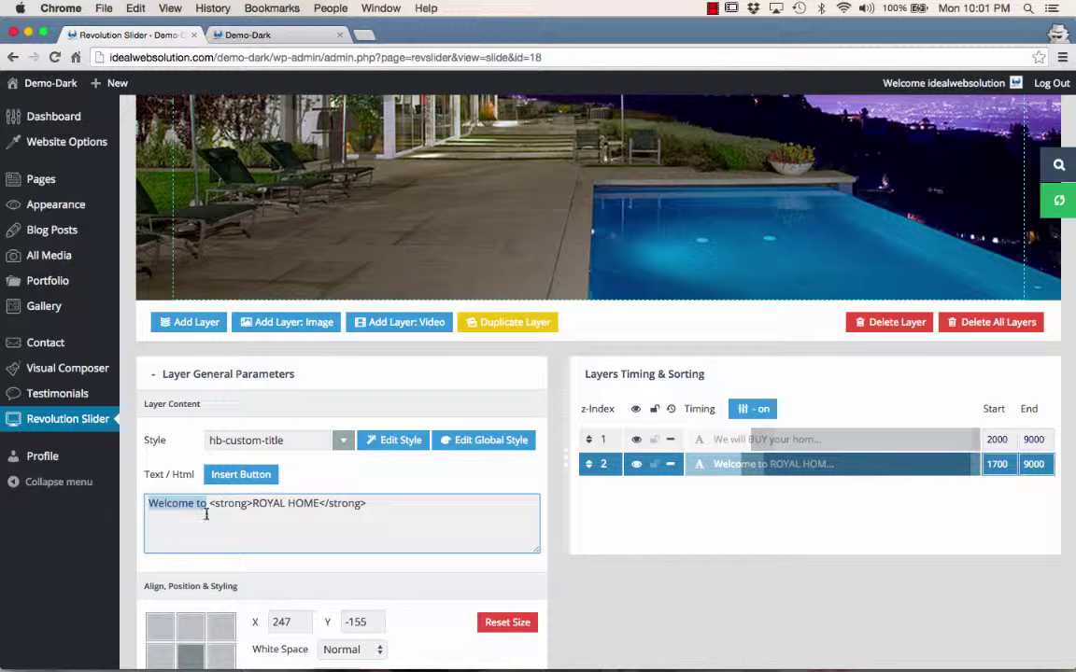
scroll(324, 512, up, 5)
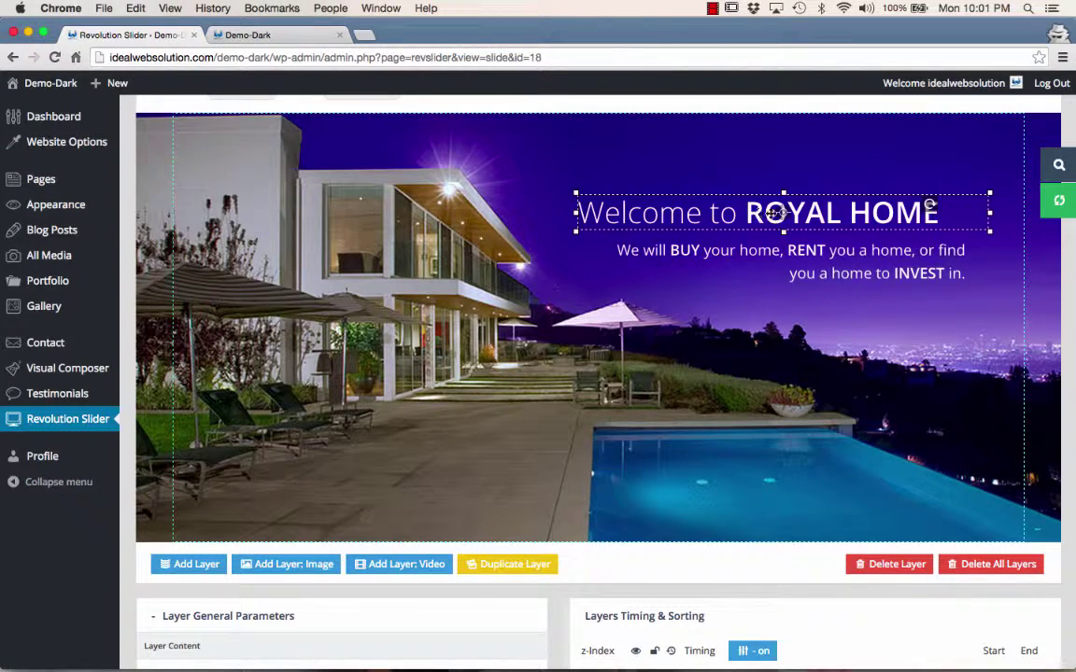
scroll(238, 513, down, 3)
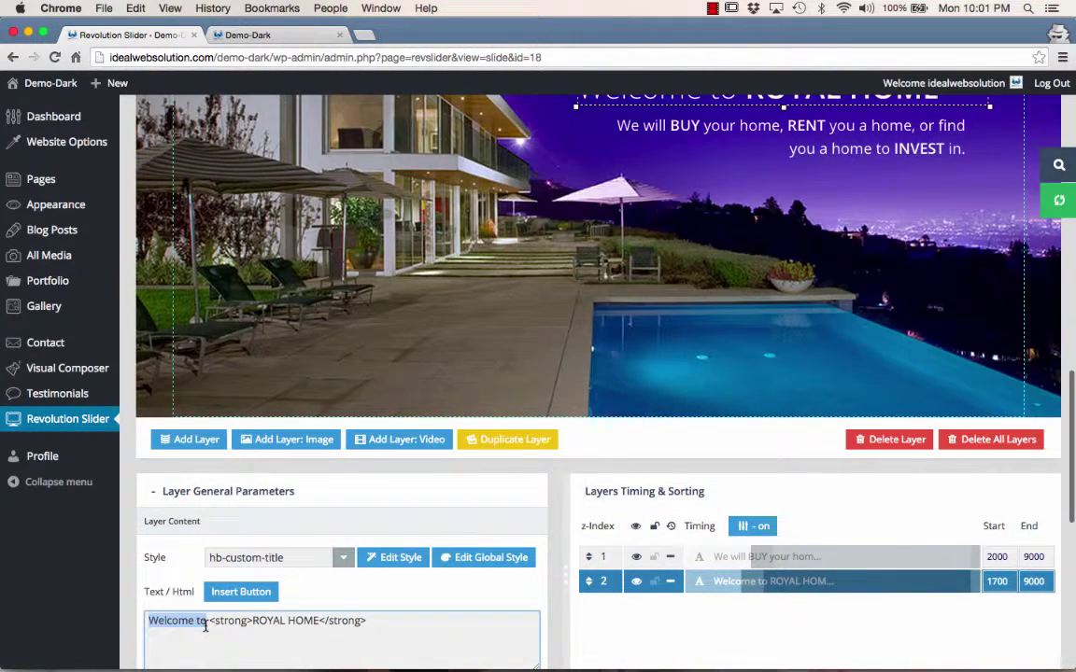
click(277, 620)
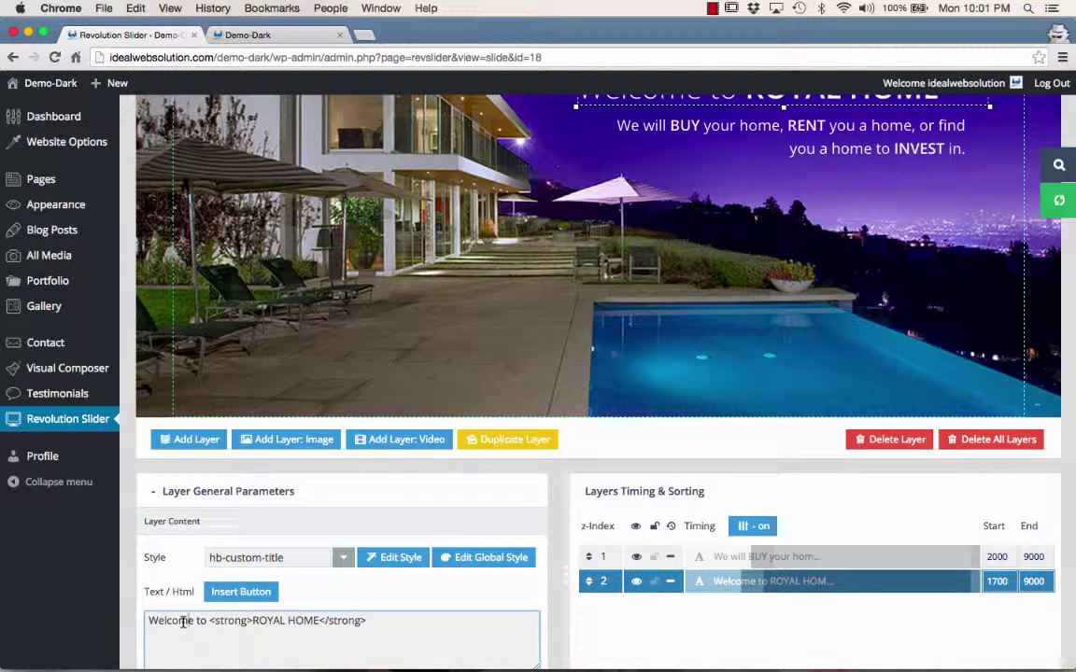
Select the "We will BUY your home" text layer and examine its content, position and size parameters.
click(784, 144)
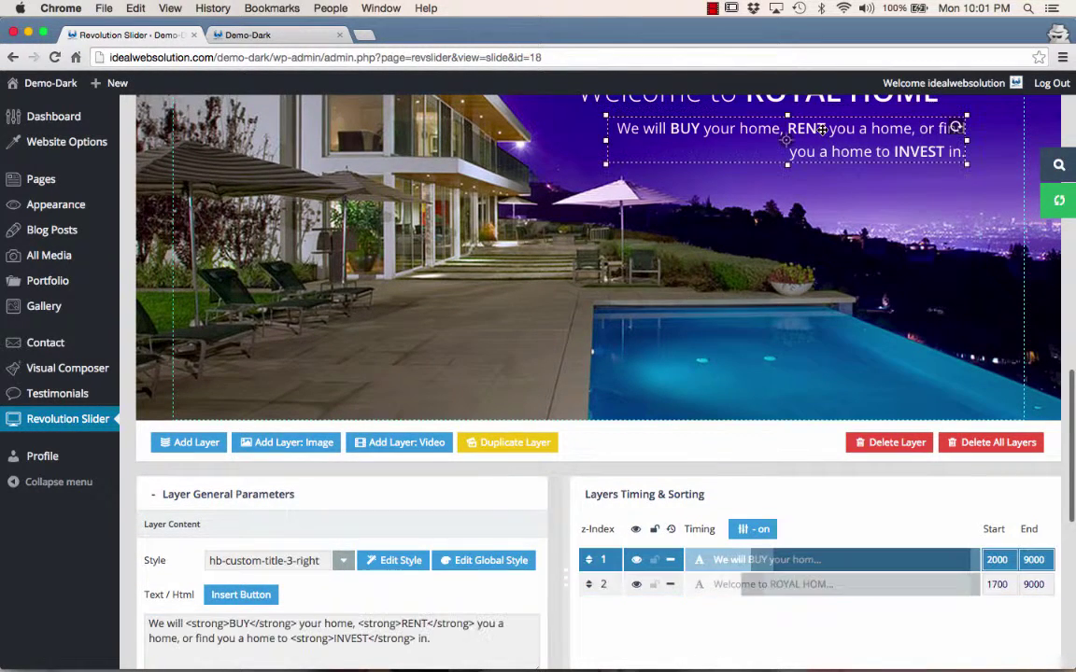
scroll(787, 163, up, 1)
scroll(843, 147, down, 3)
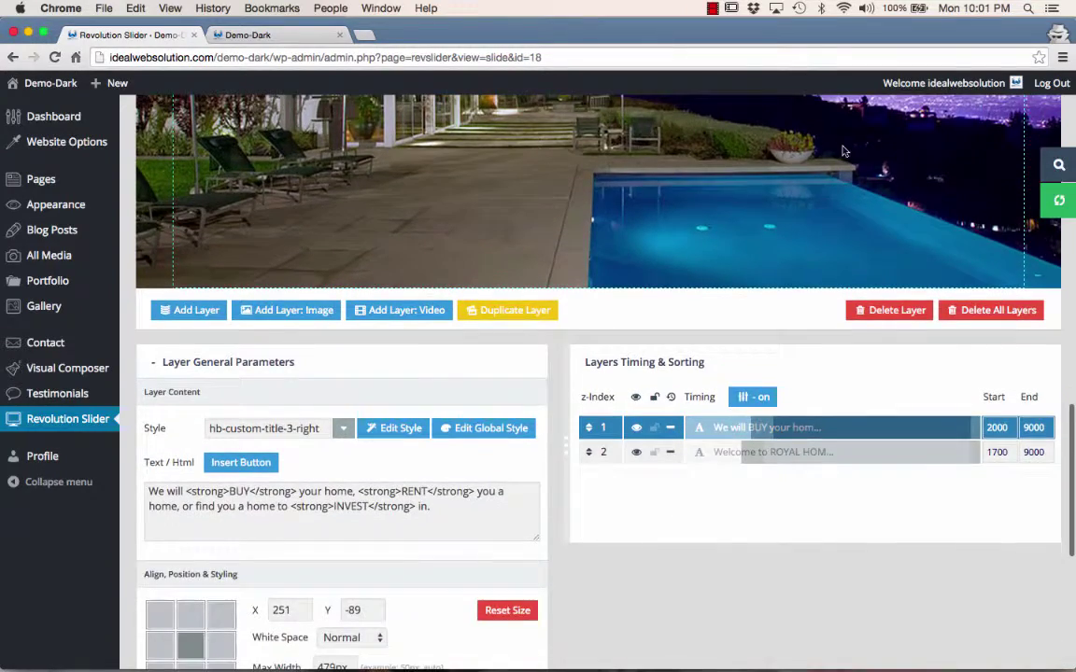
scroll(843, 186, up, 4)
scroll(527, 328, down, 5)
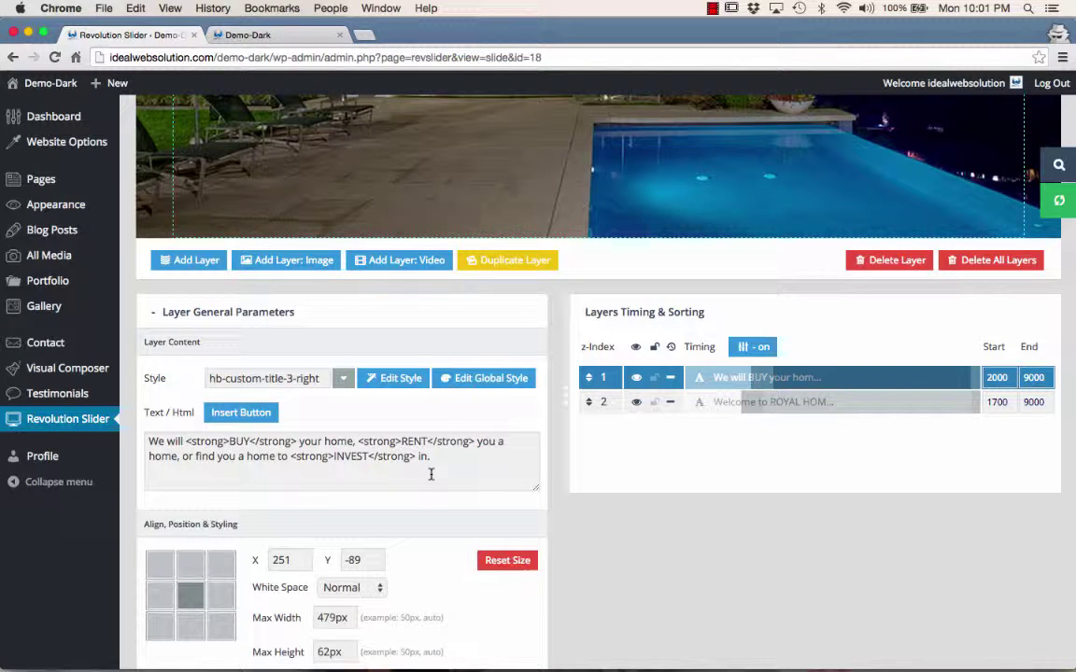
scroll(430, 474, down, 5)
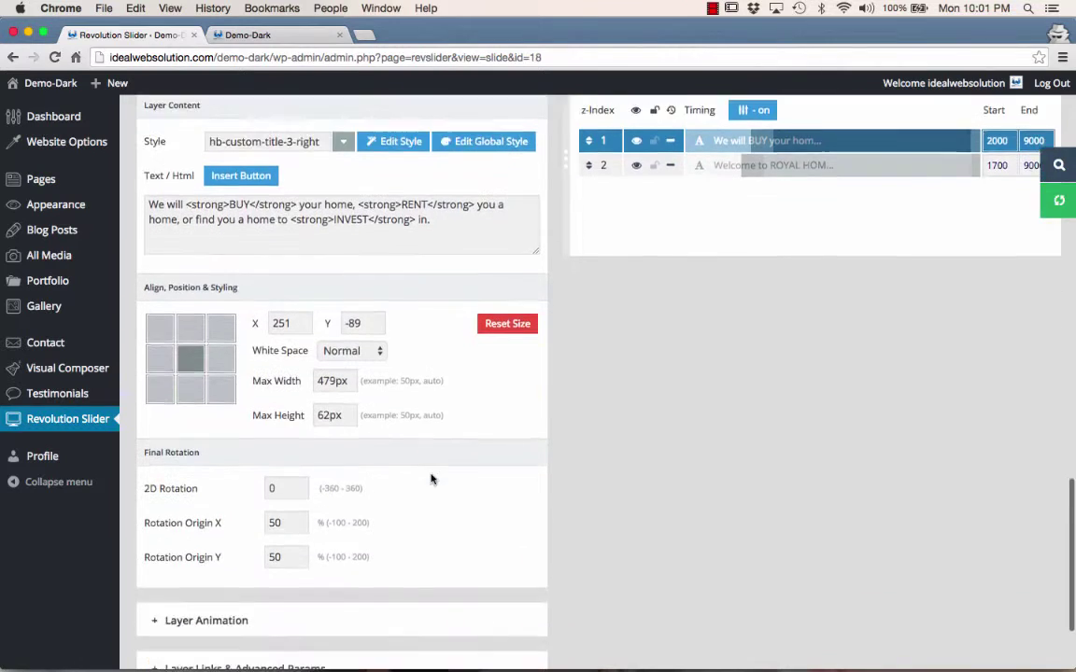
Expand the text layer's animation settings and review the available Start Animation options without changing the selection.
scroll(430, 479, down, 3)
click(155, 484)
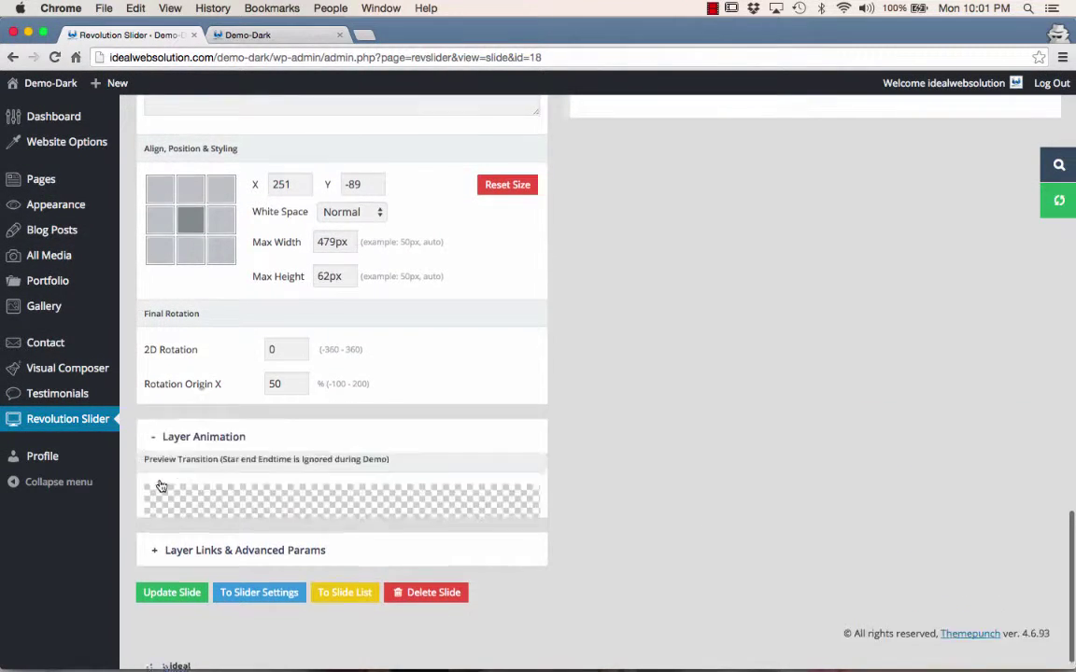
scroll(380, 353, up, 6)
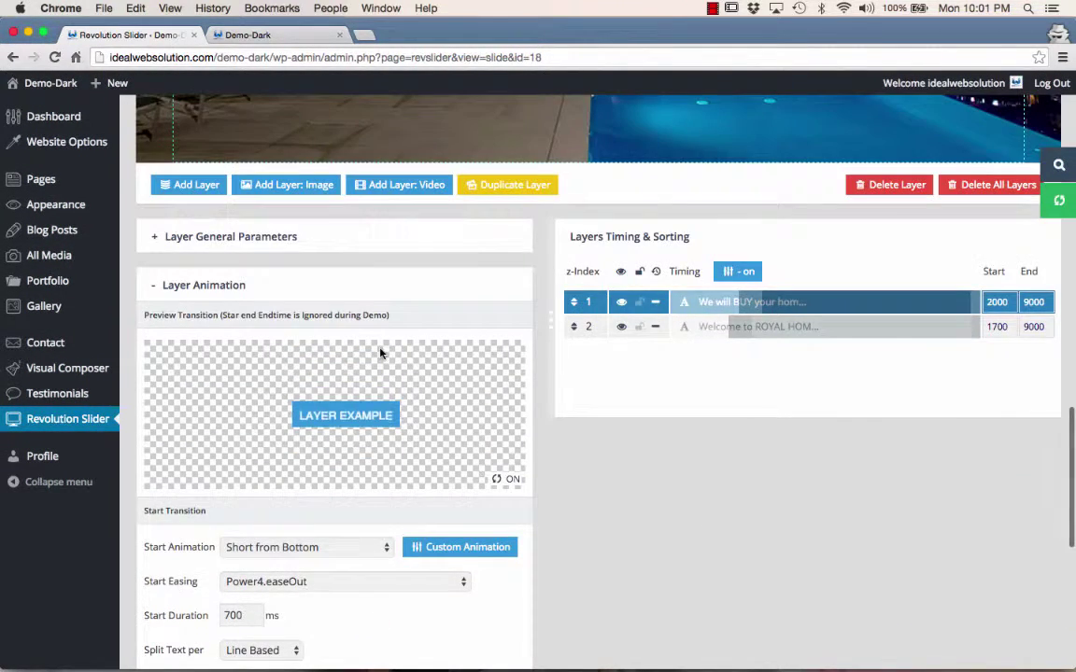
scroll(333, 410, down, 3)
click(308, 408)
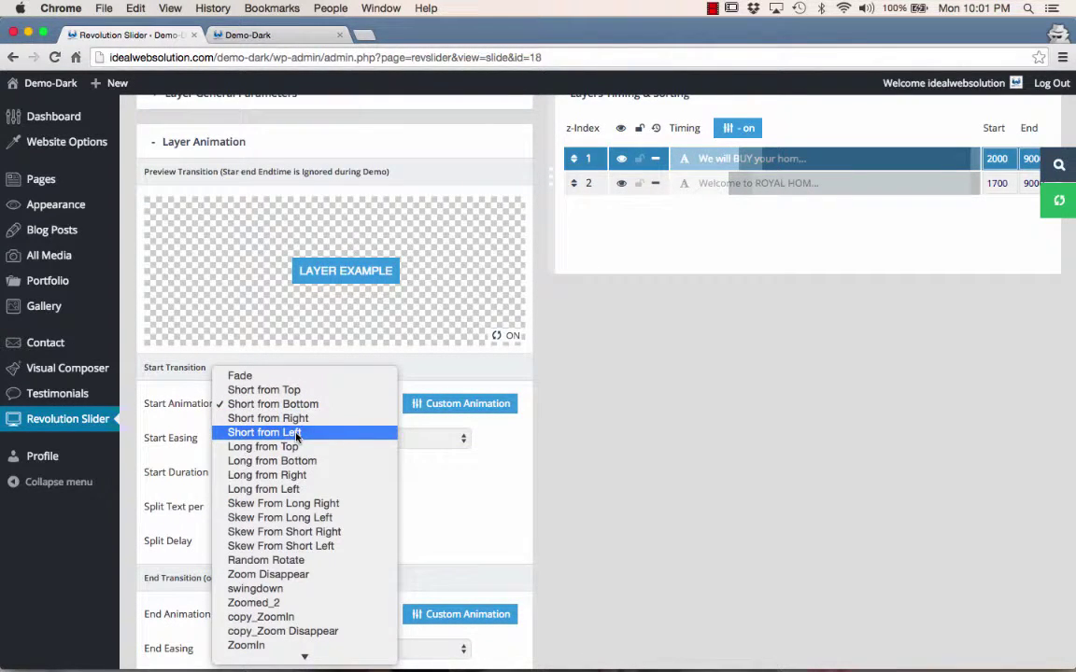
click(434, 376)
scroll(659, 438, up, 3)
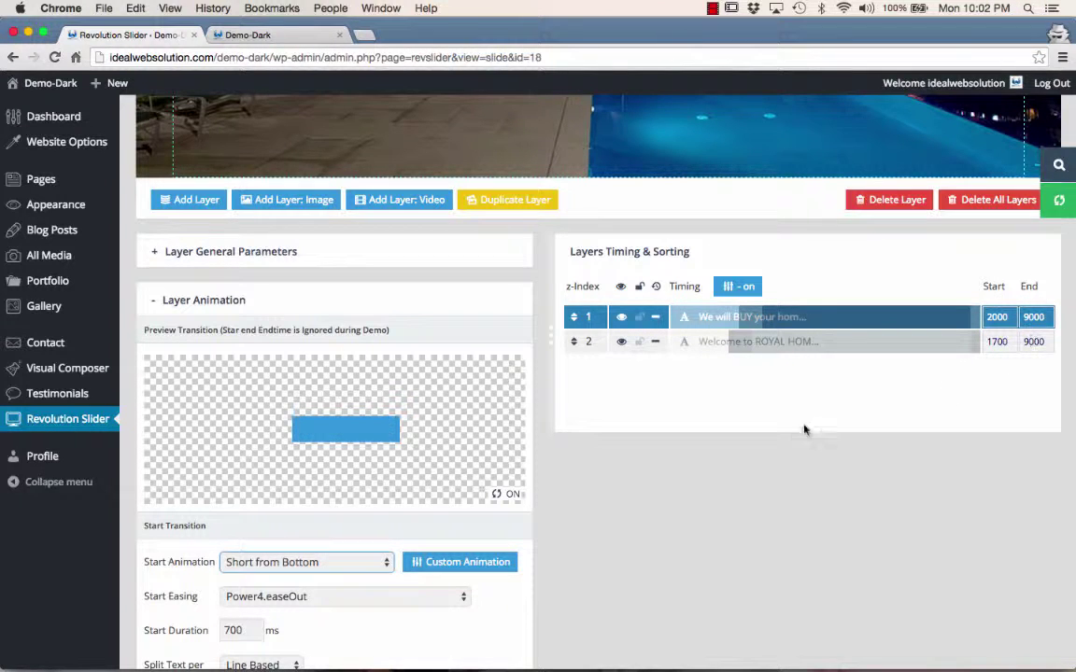
scroll(798, 433, up, 5)
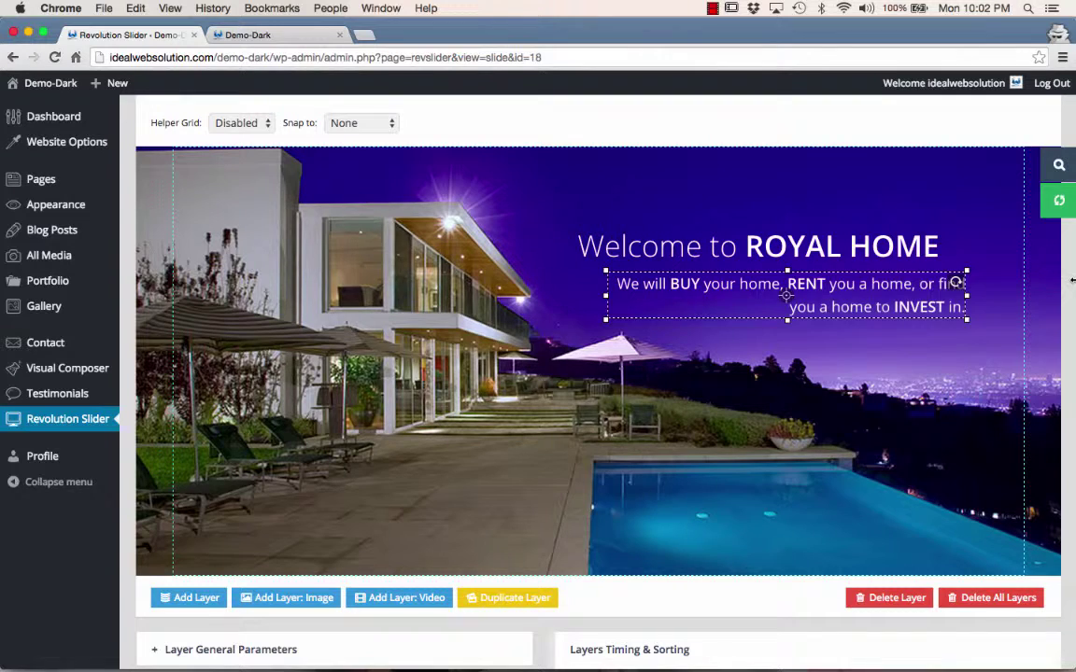
scroll(760, 476, down, 4)
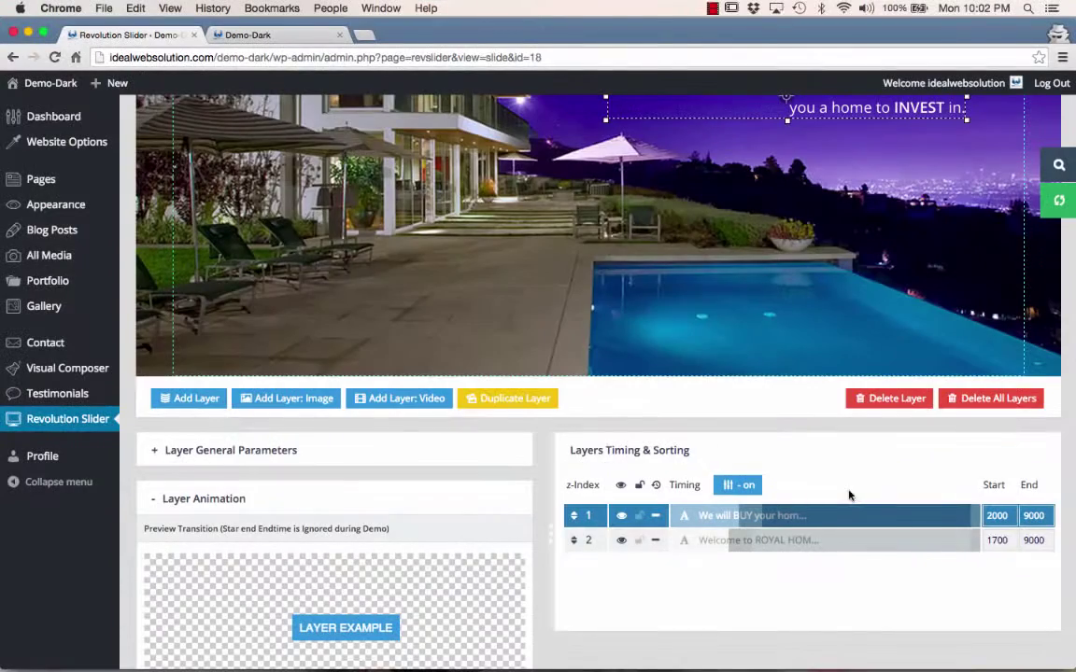
Return to the list of Revolution Sliders and start a new slider with the title "test slider".
scroll(618, 480, up, 15)
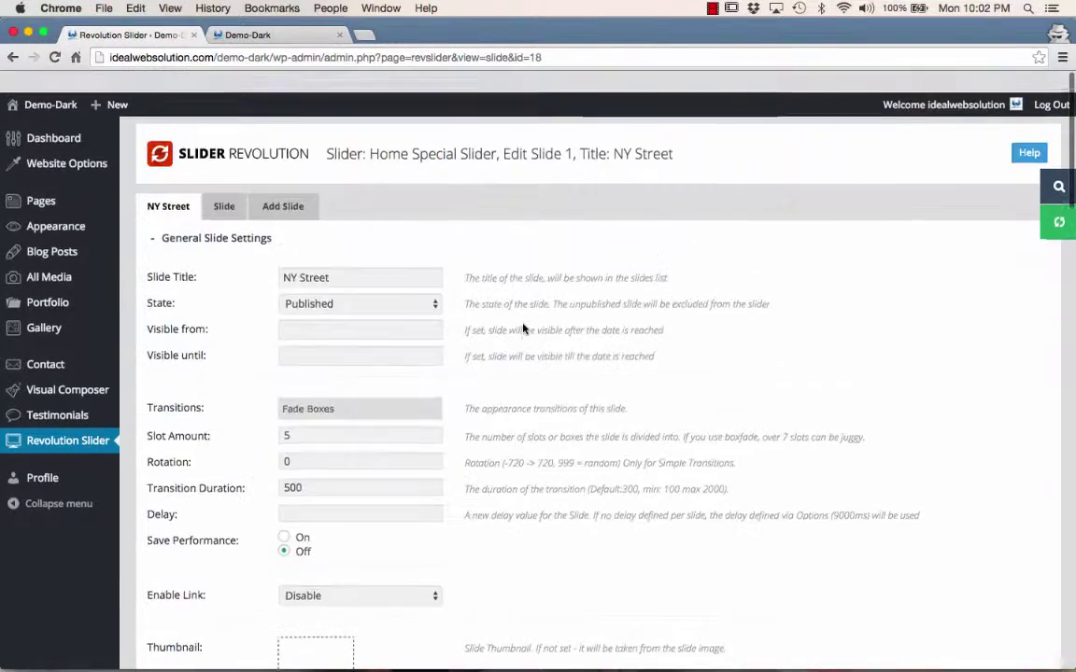
click(74, 418)
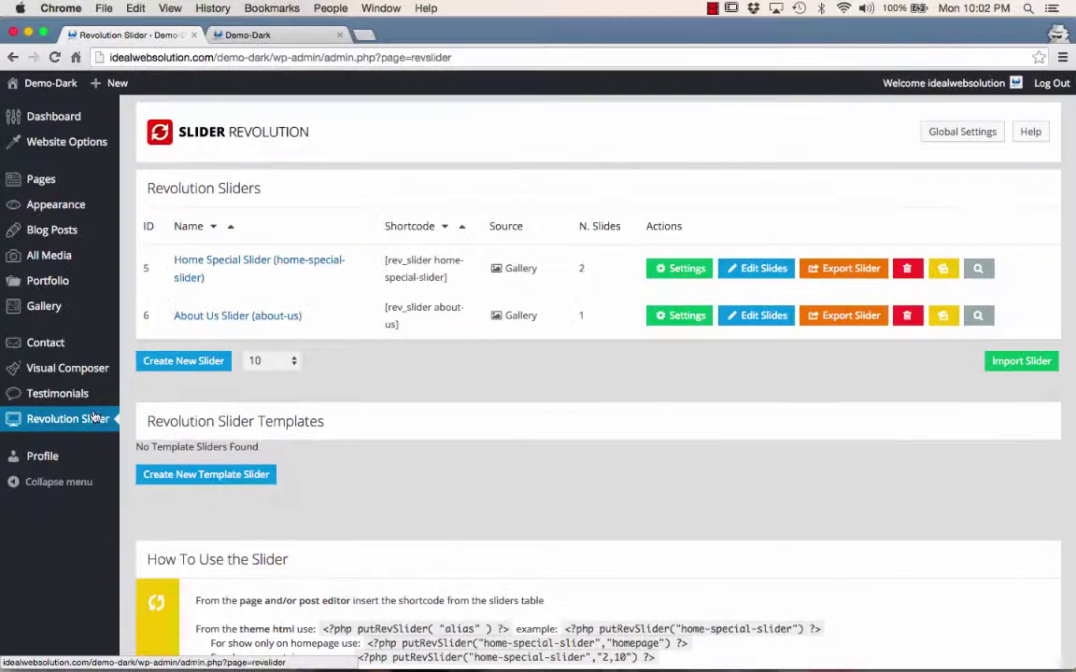
mouse_move(108, 327)
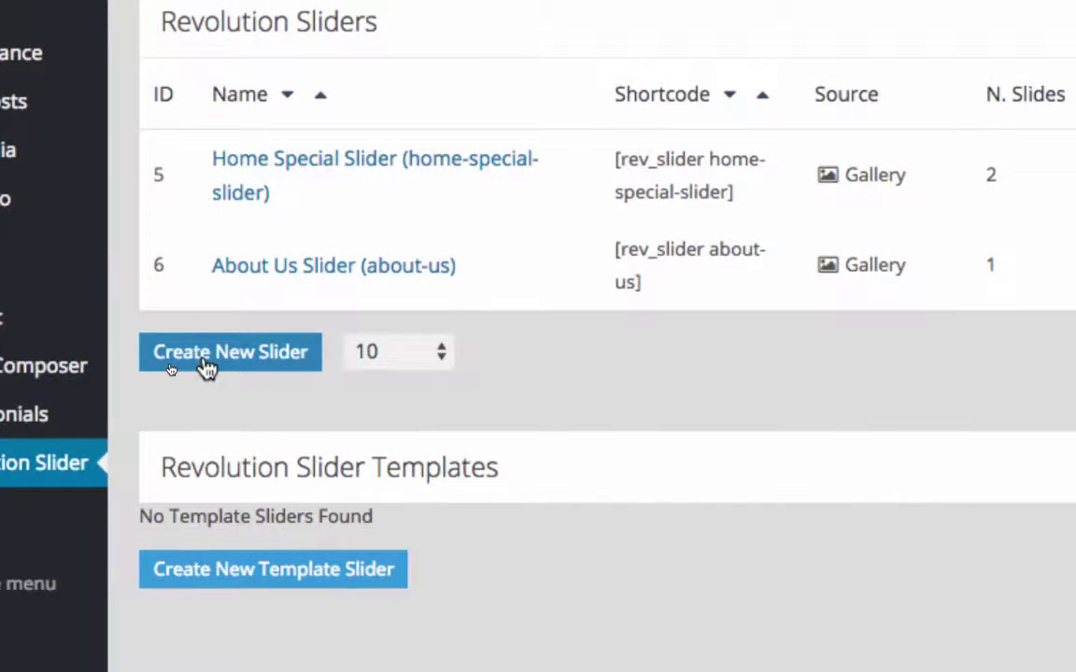
click(206, 367)
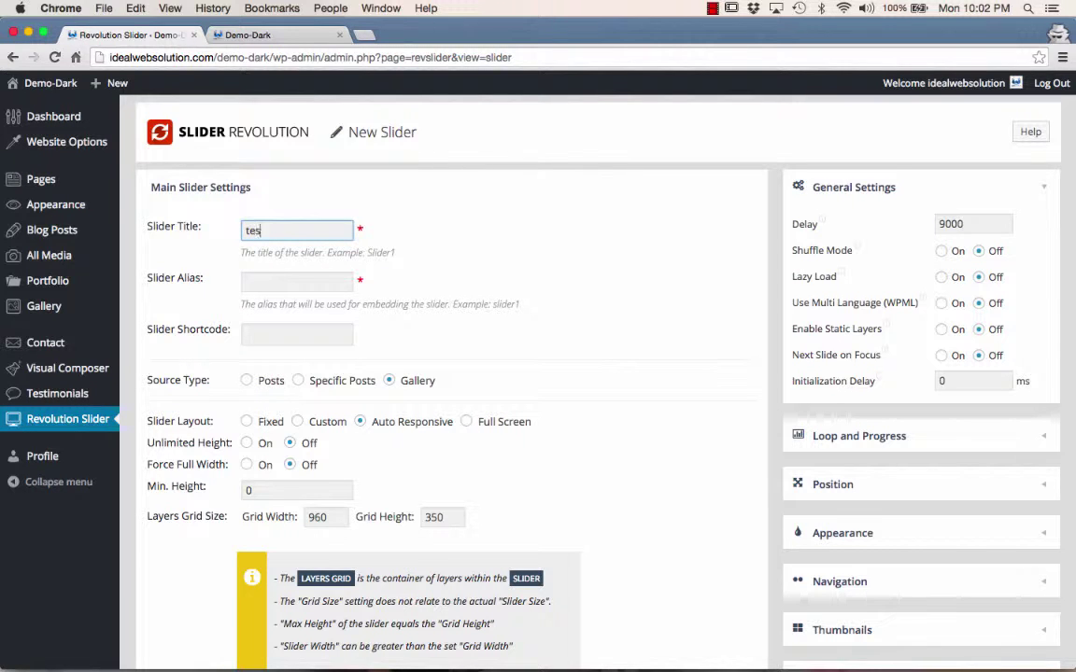
text(slider)
key(Tab)
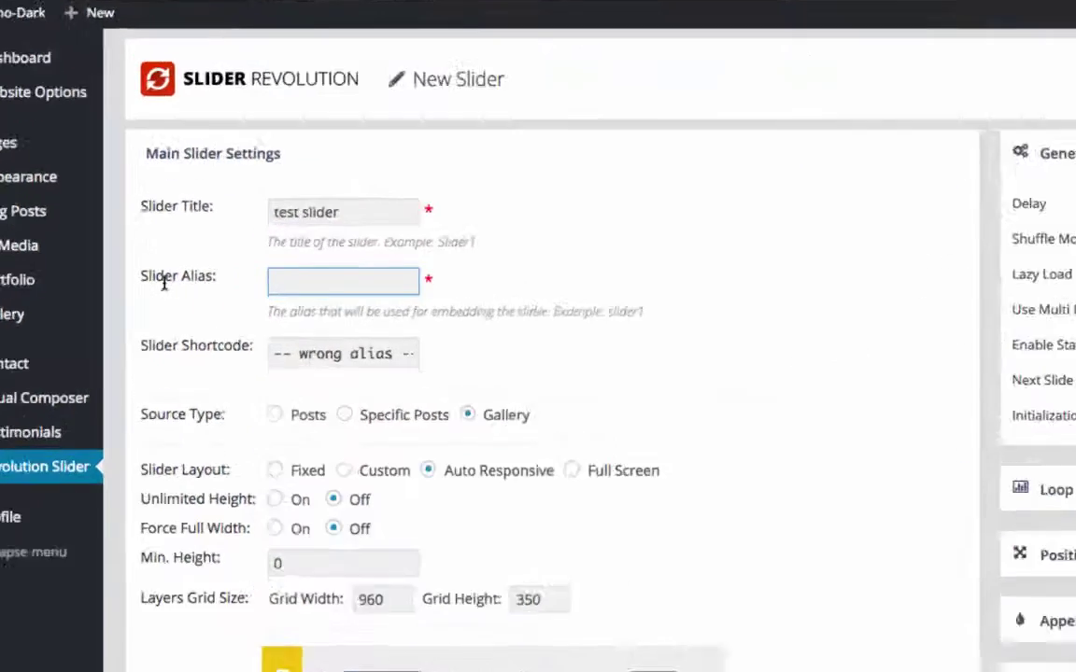
Set the new slider's alias to "test-slider".
drag(277, 210, 348, 212)
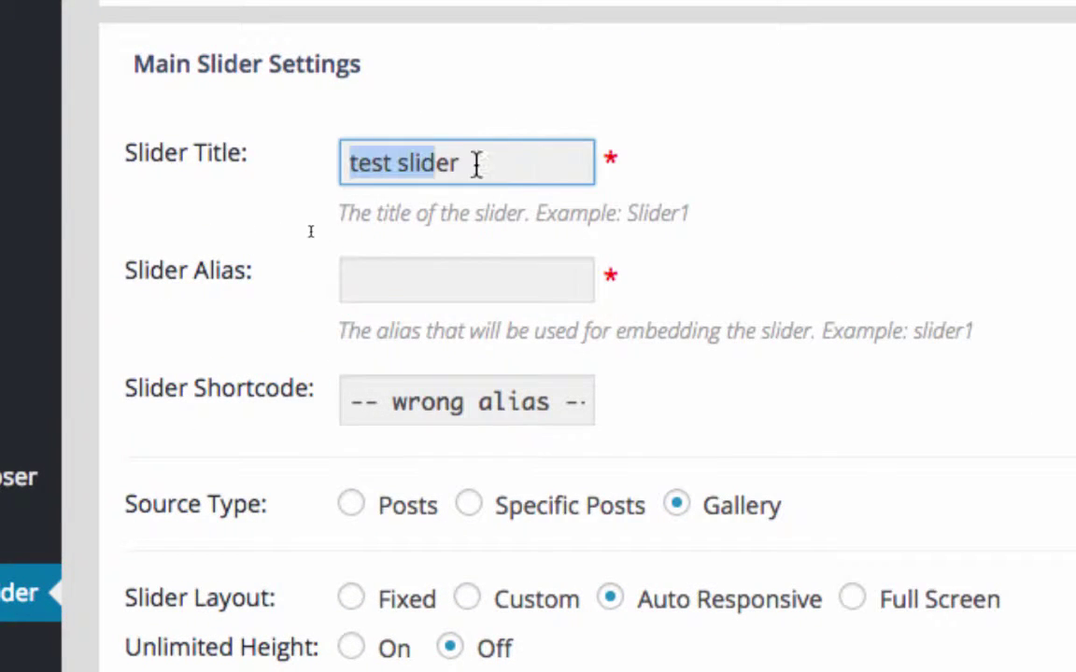
drag(476, 164, 473, 168)
click(373, 283)
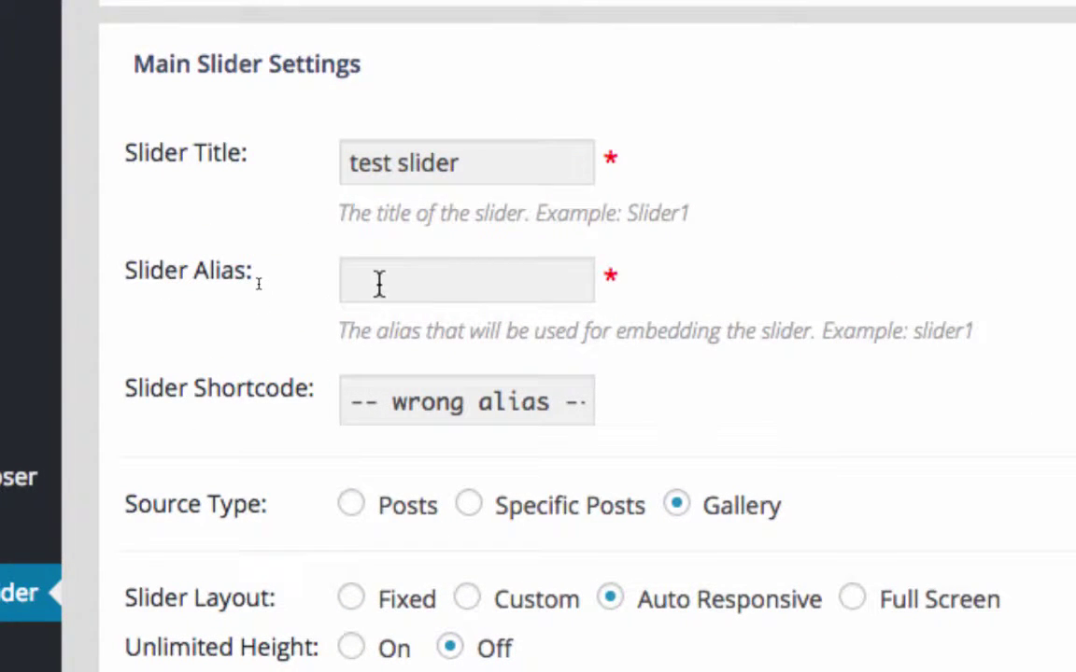
text(test-dl)
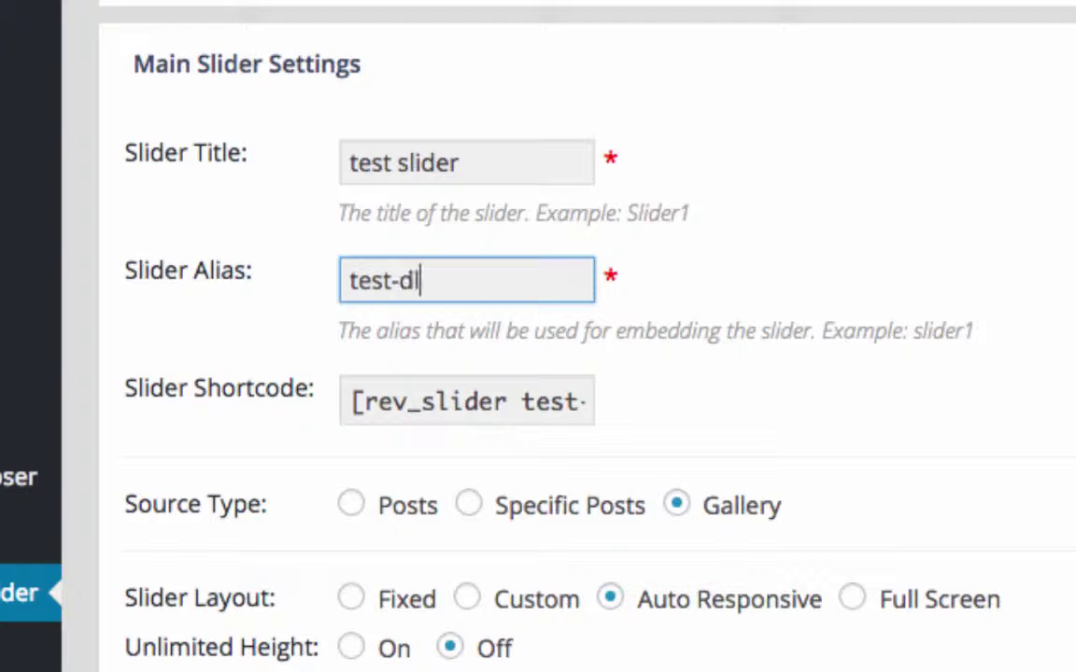
key(BackSpace)
key(BackSpace)
text(slider)
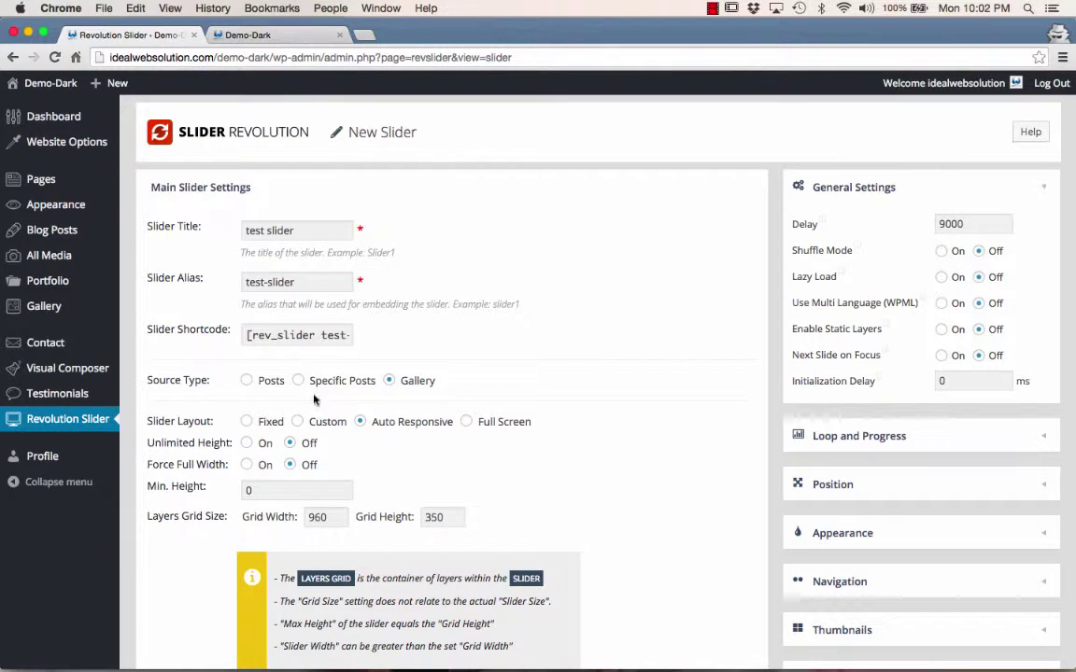
Review the source, layout and grid size settings, keep their defaults, and create the slider.
scroll(314, 399, down, 2)
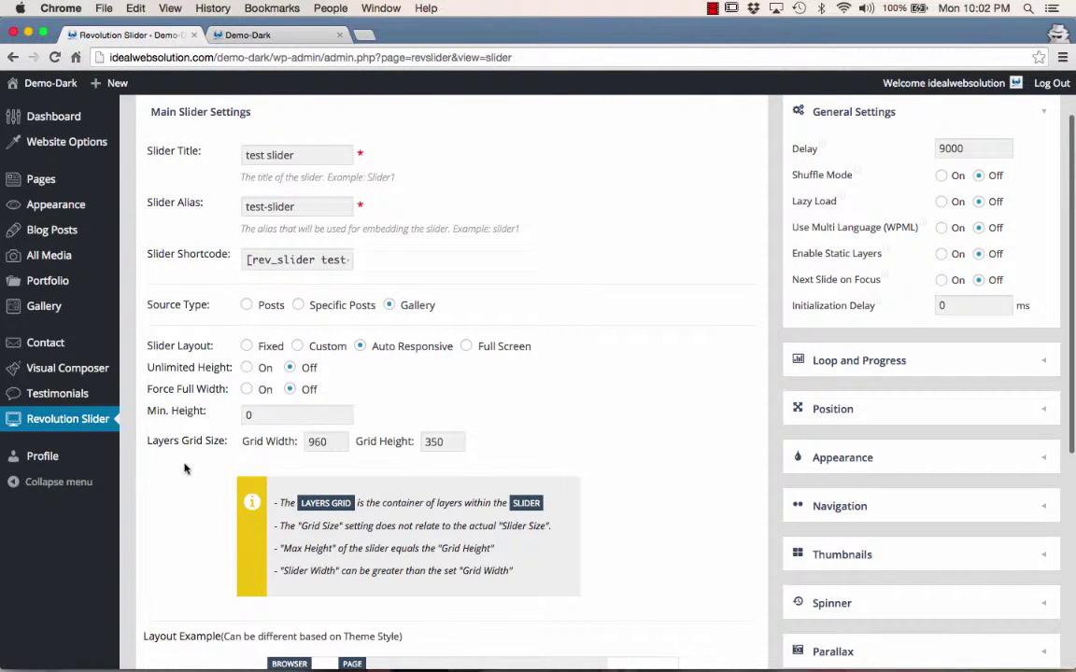
scroll(186, 476, up, 1)
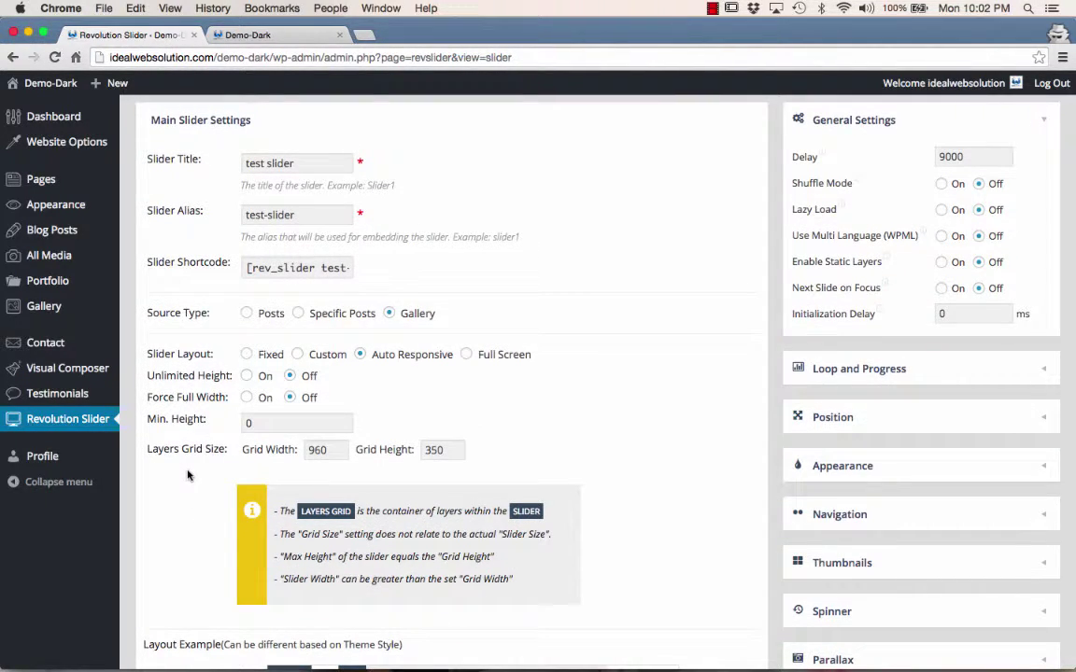
scroll(186, 475, down, 3)
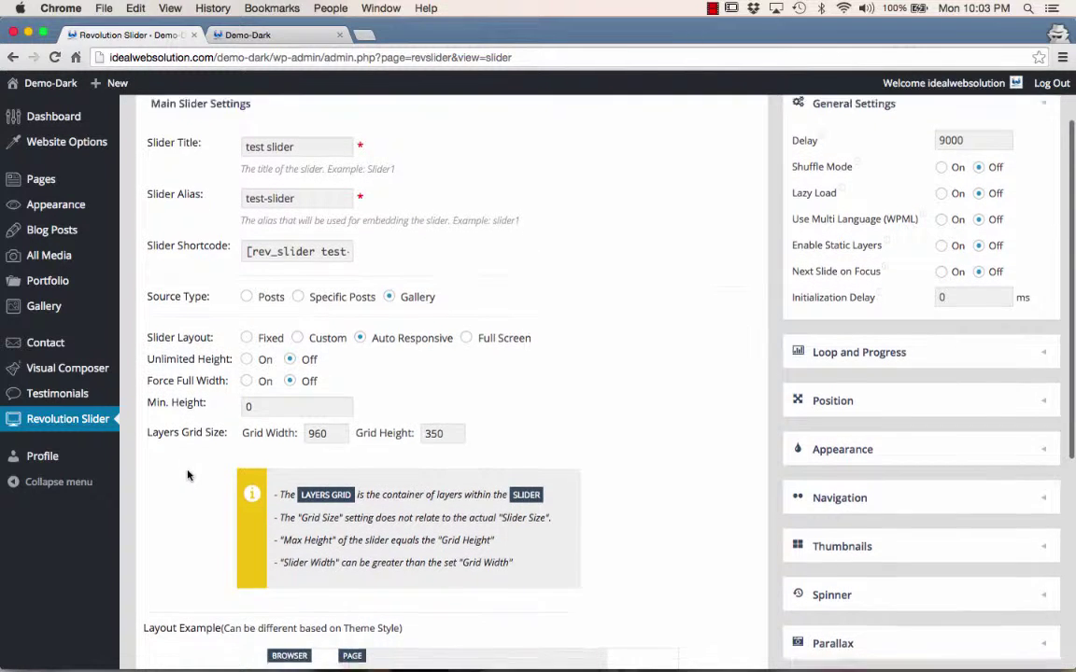
scroll(186, 475, down, 6)
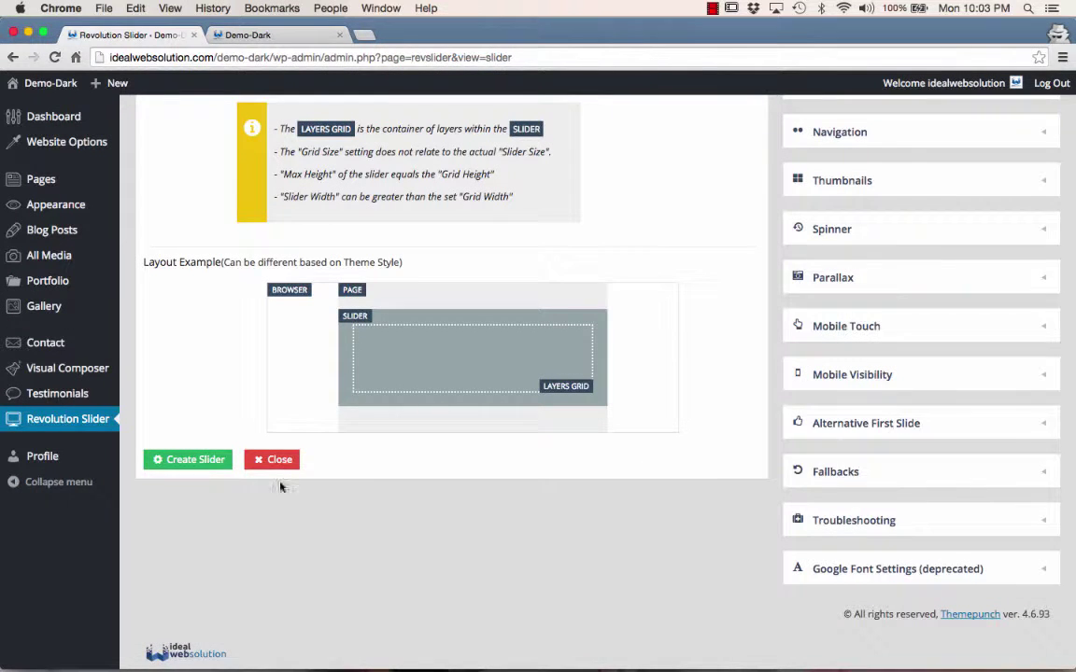
click(211, 459)
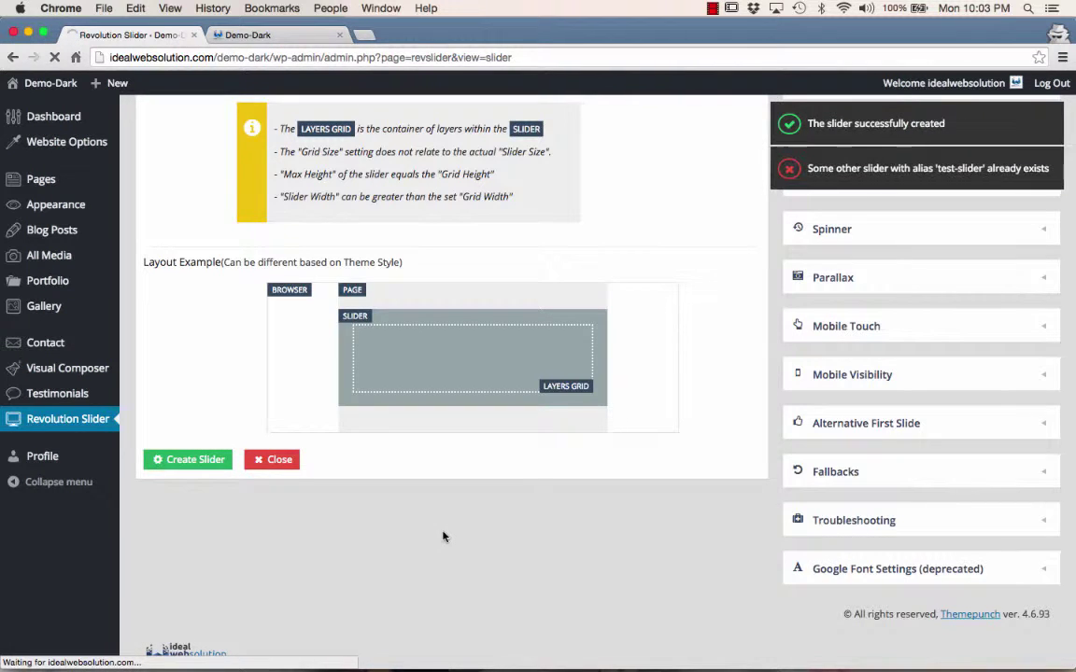